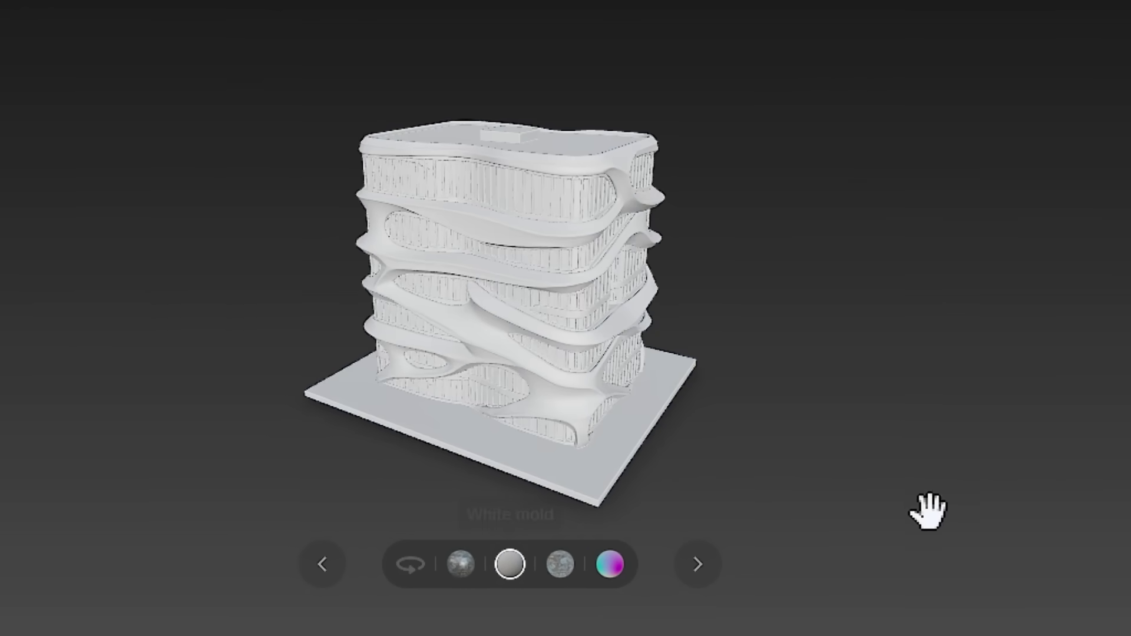
Step: Orbit the white-clay wavy-banded concept tower to view it from another side
drag(924, 513, 841, 510)
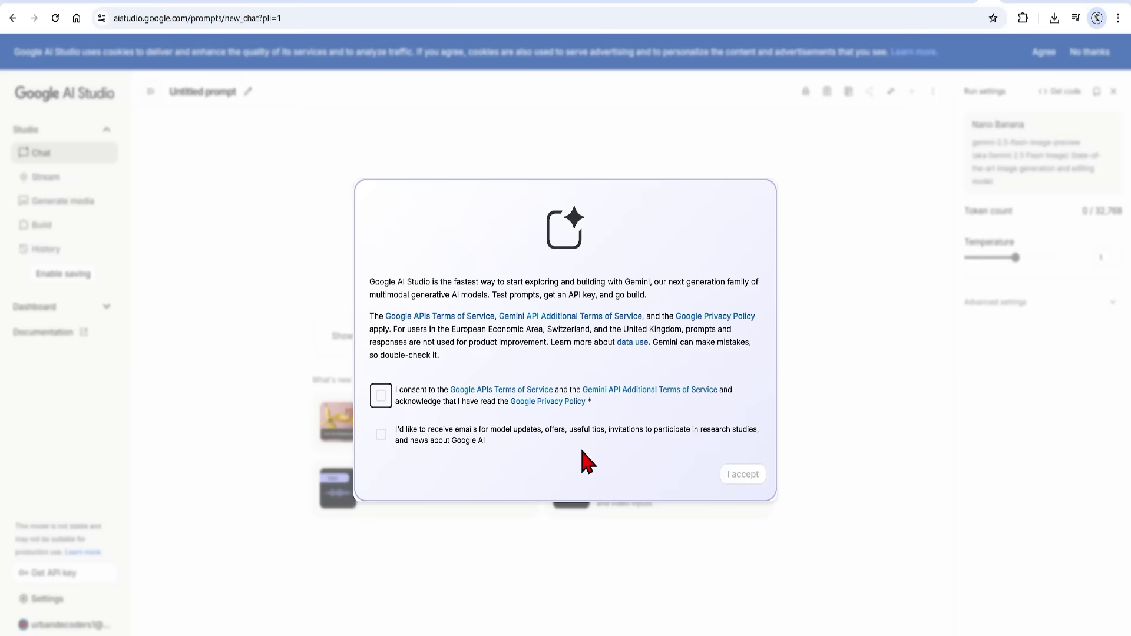
Step: Agree to the terms of service and email updates, and accept the welcome dialog
click(383, 396)
click(381, 434)
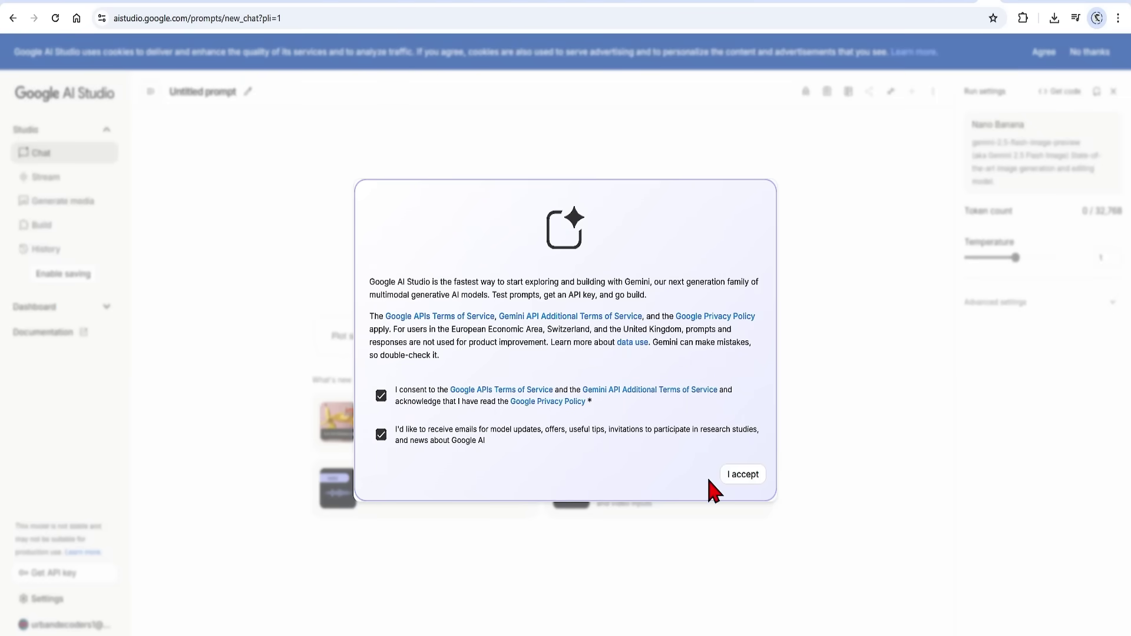
click(743, 474)
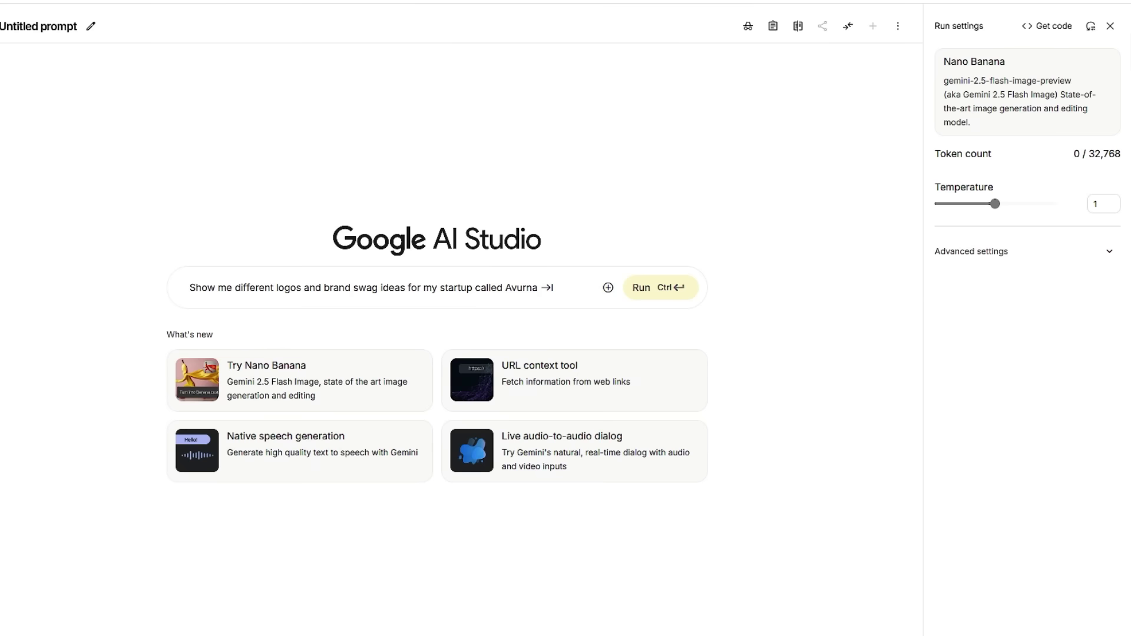
Step: Keep Nano Banana as the model and accept the suggested Avurna logo prompt
click(1054, 118)
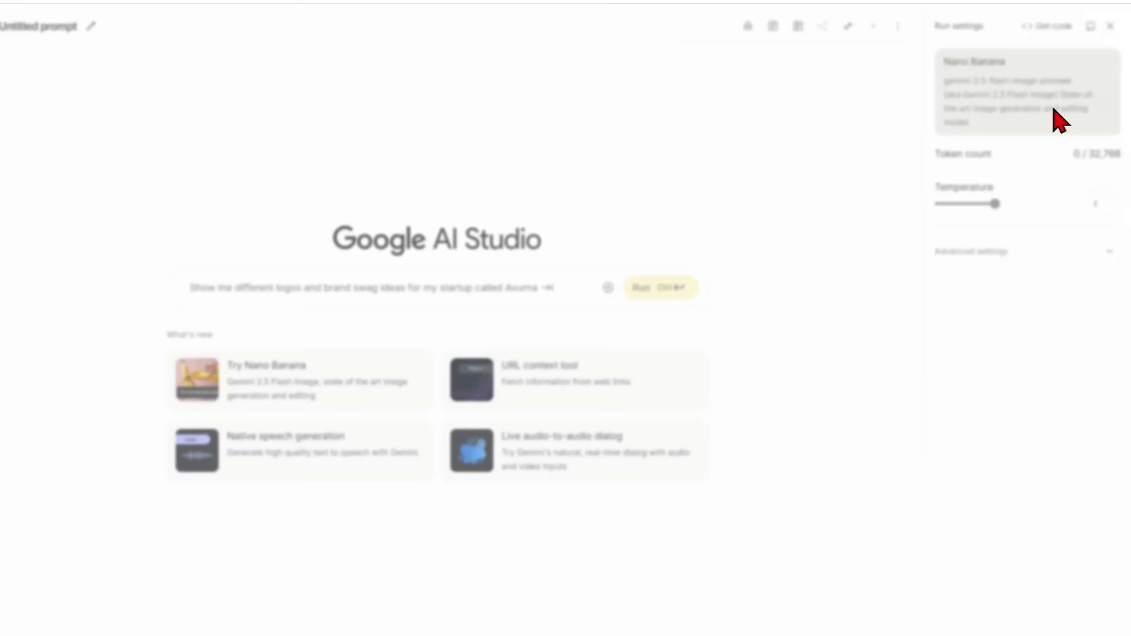
click(1110, 28)
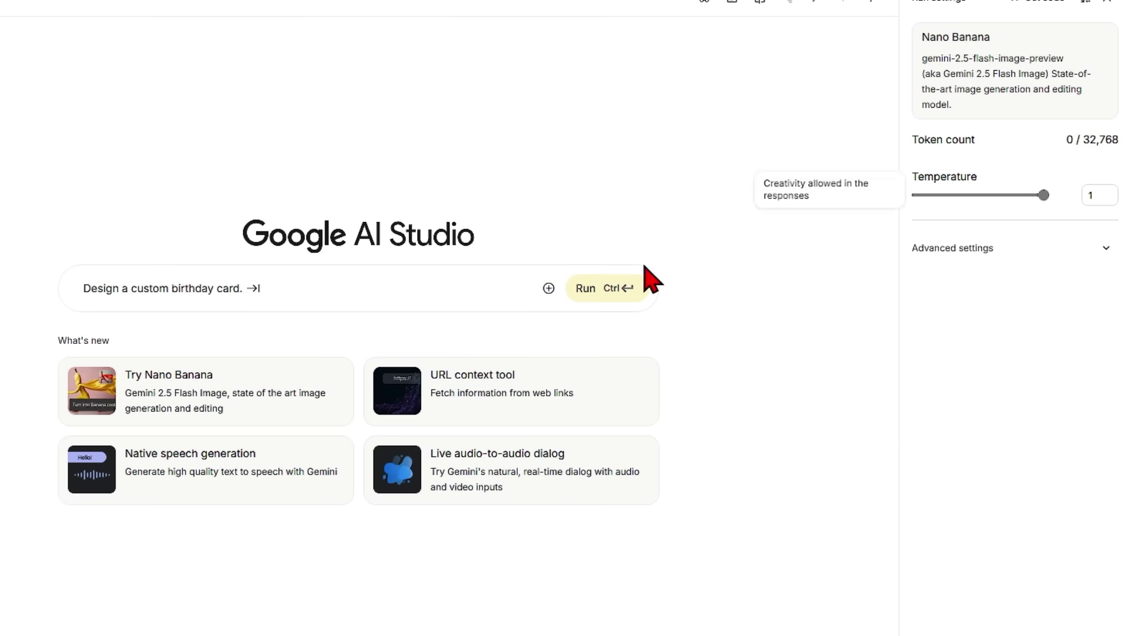
key(Tab)
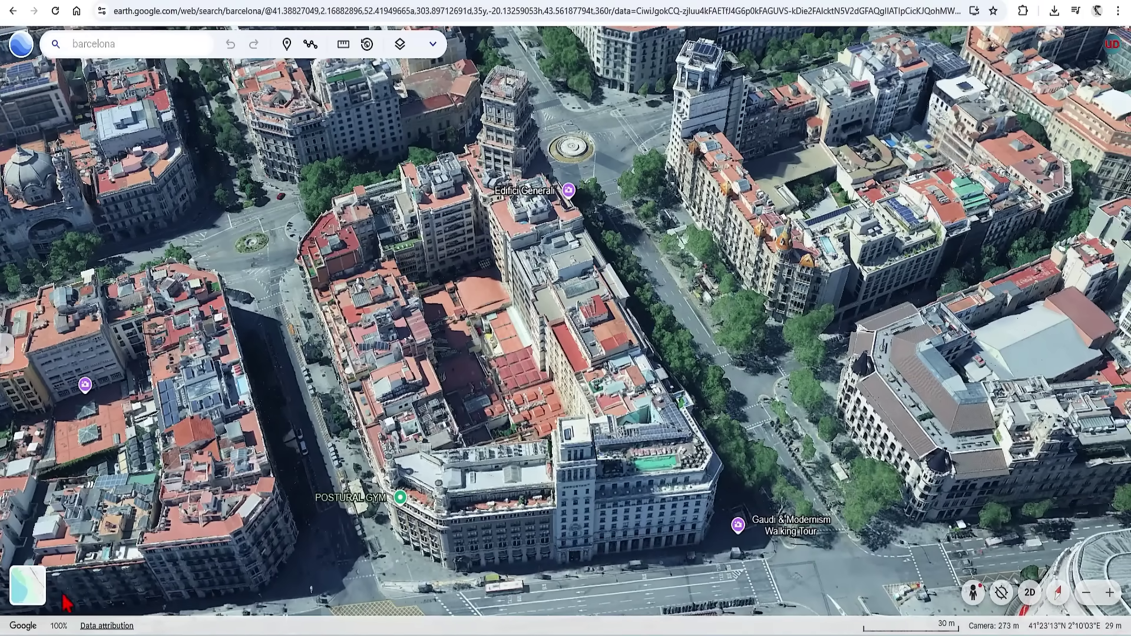
Step: Switch the Google Earth basemap to the label-free Clean style
click(27, 585)
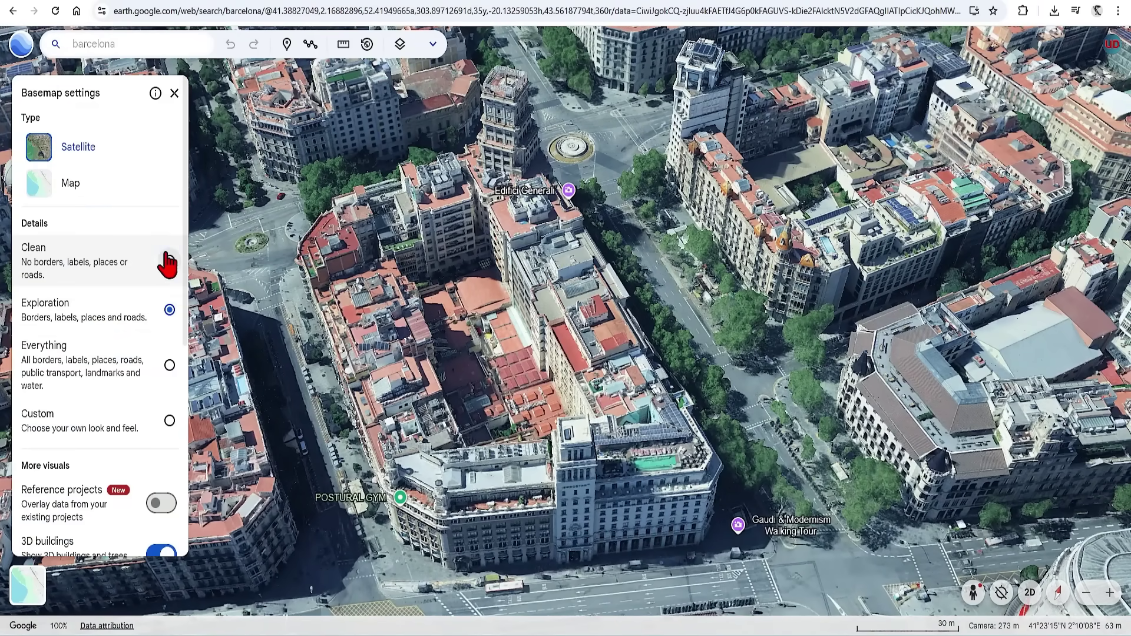
click(169, 261)
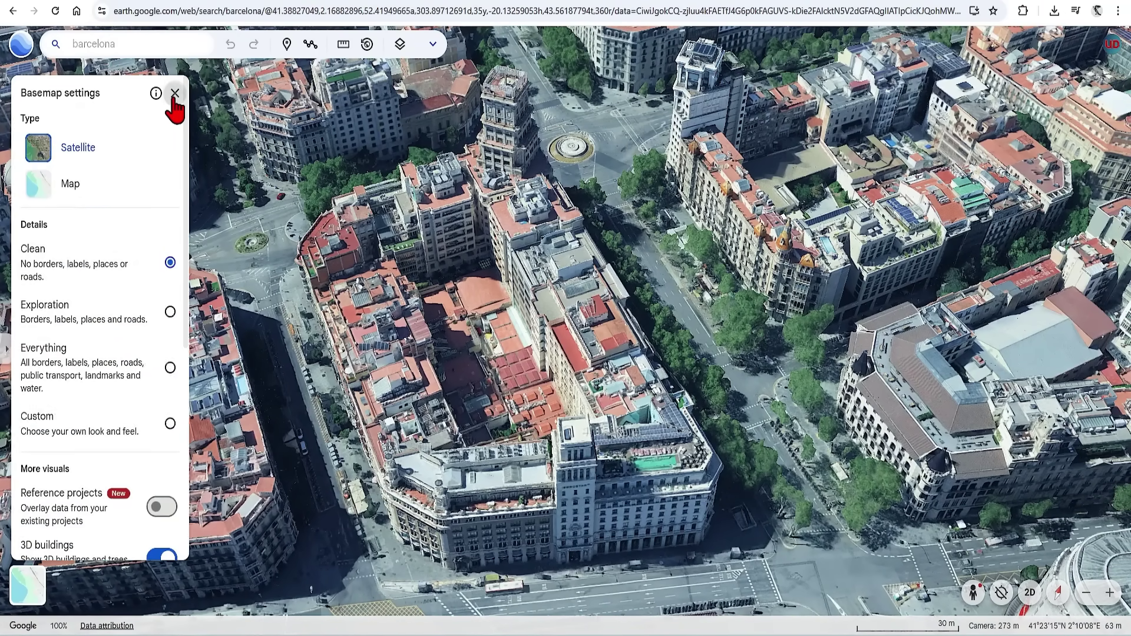
click(174, 93)
Step: Reframe the 3D view on the Barcelona block and capture it as a screenshot
drag(444, 429, 687, 471)
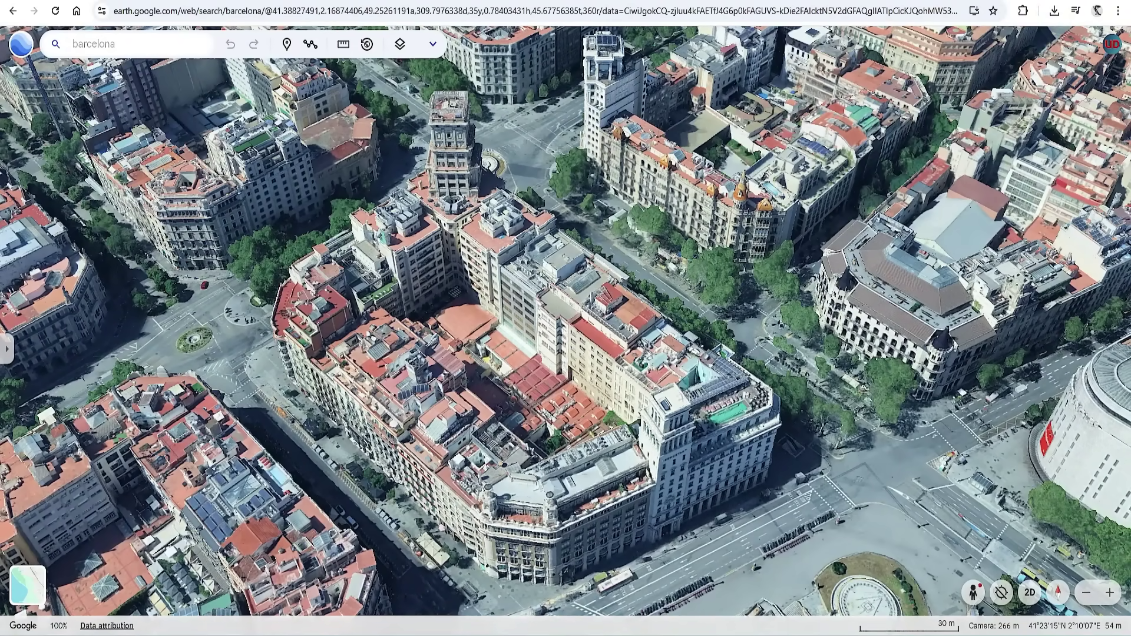
key(super+shift+s)
drag(208, 70, 886, 614)
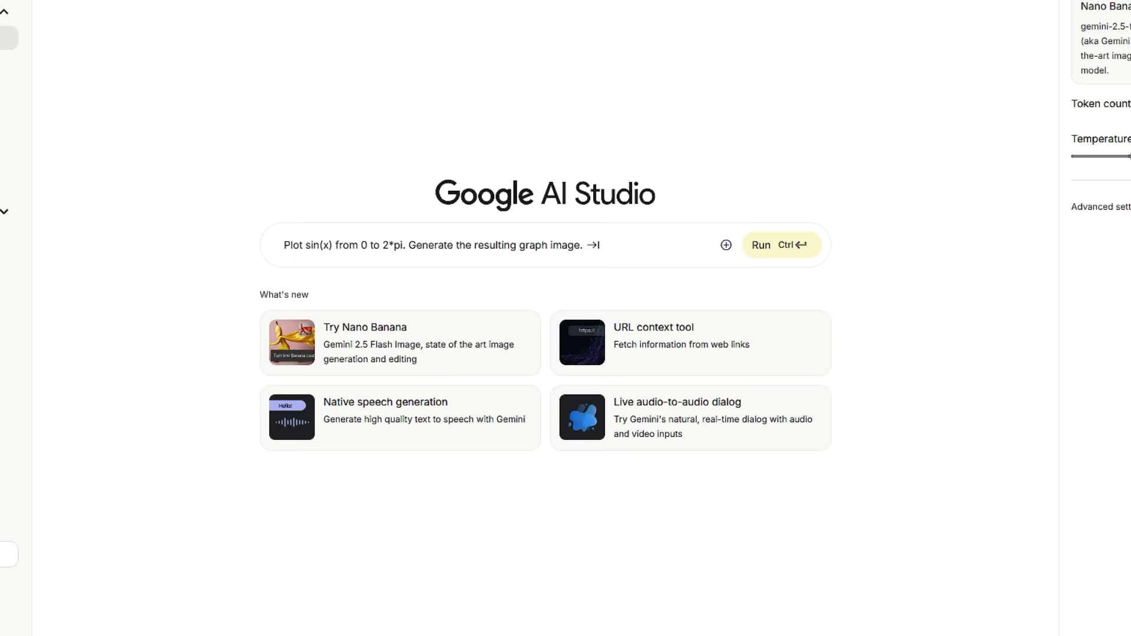
Step: Generate an isometric 3D model render of the Barcelona block from the screenshot and pasted prompt
drag(1119, 625, 547, 243)
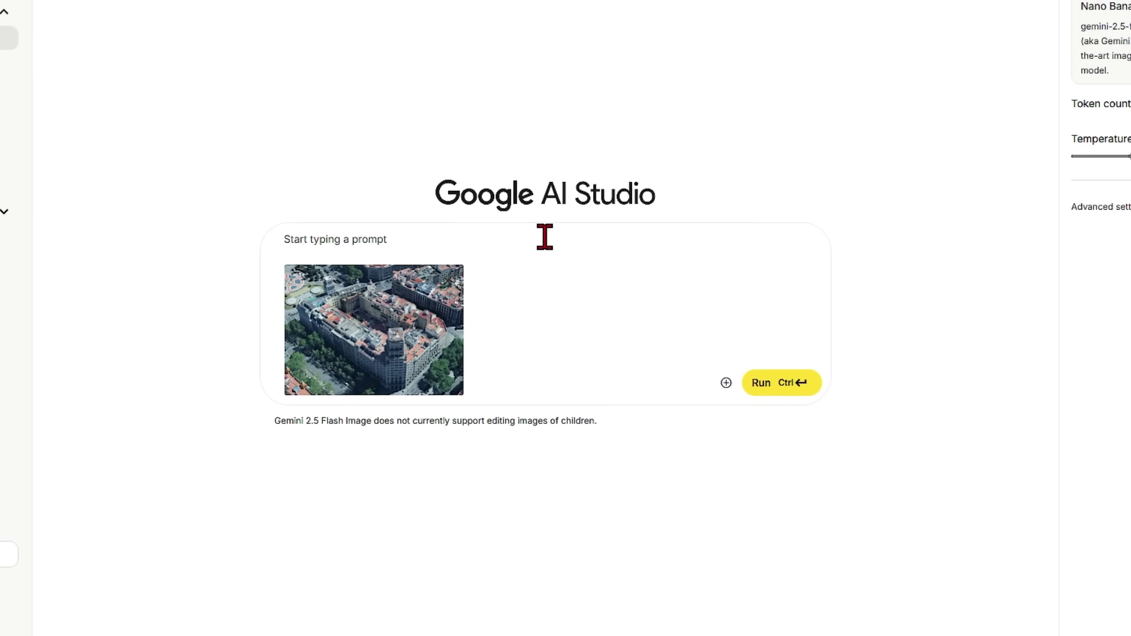
text(Use this provided image of an architectural block in Barcelona as a reference to create a high quality 3D model building.  Preserve textures and materials, with clean lighting and shadows. Show the view from an isometric perspective with a white background.)
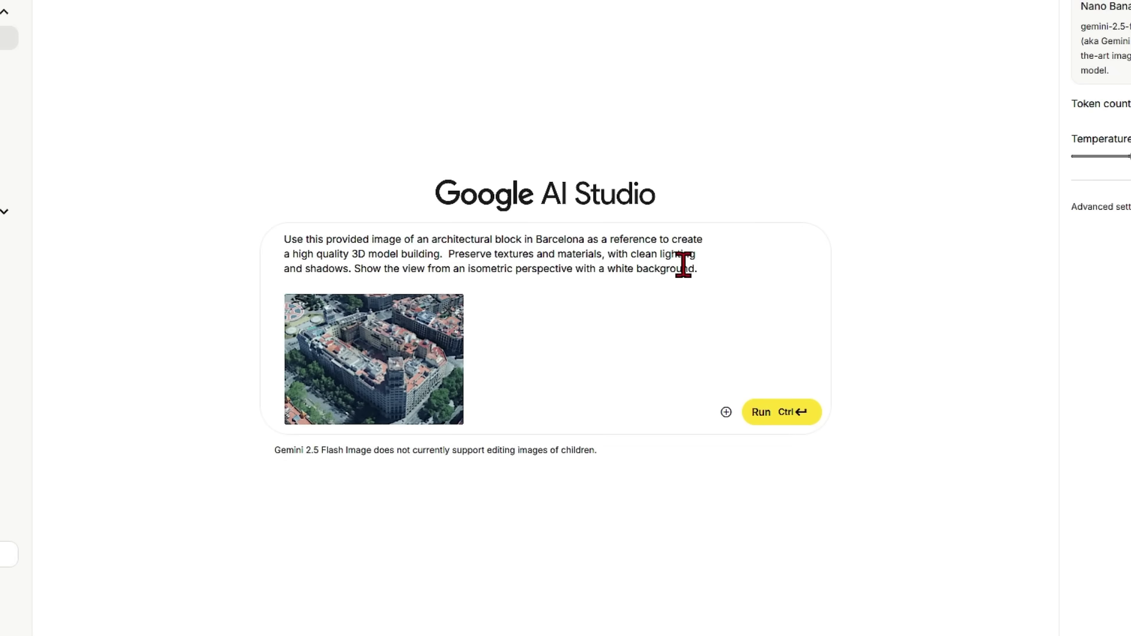
click(796, 412)
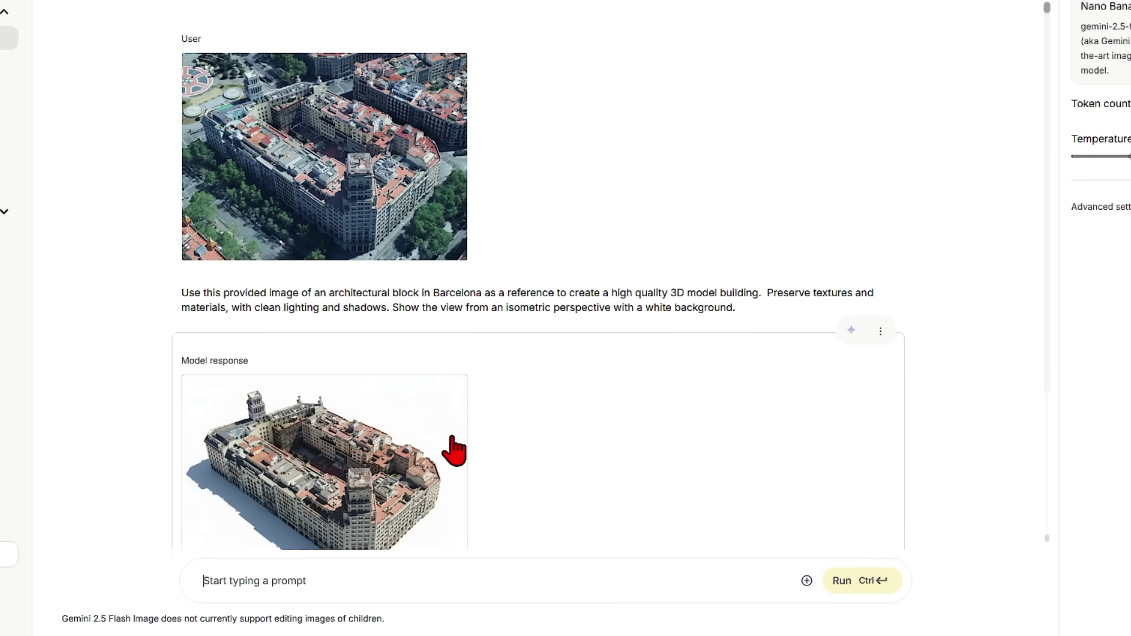
scroll(392, 462, down, 1)
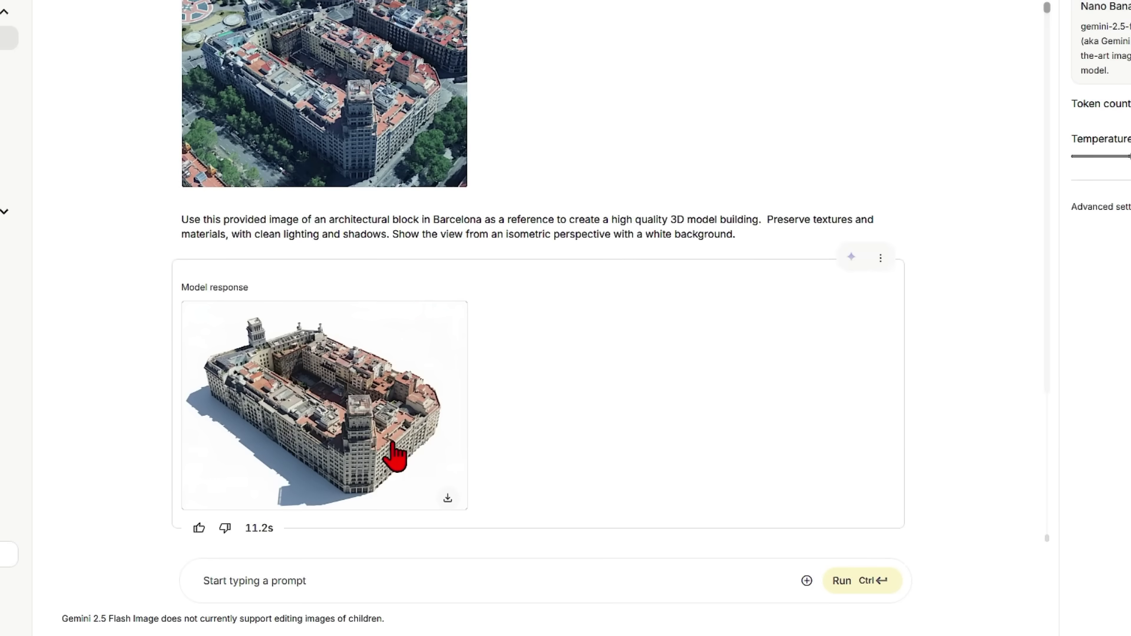
click(394, 453)
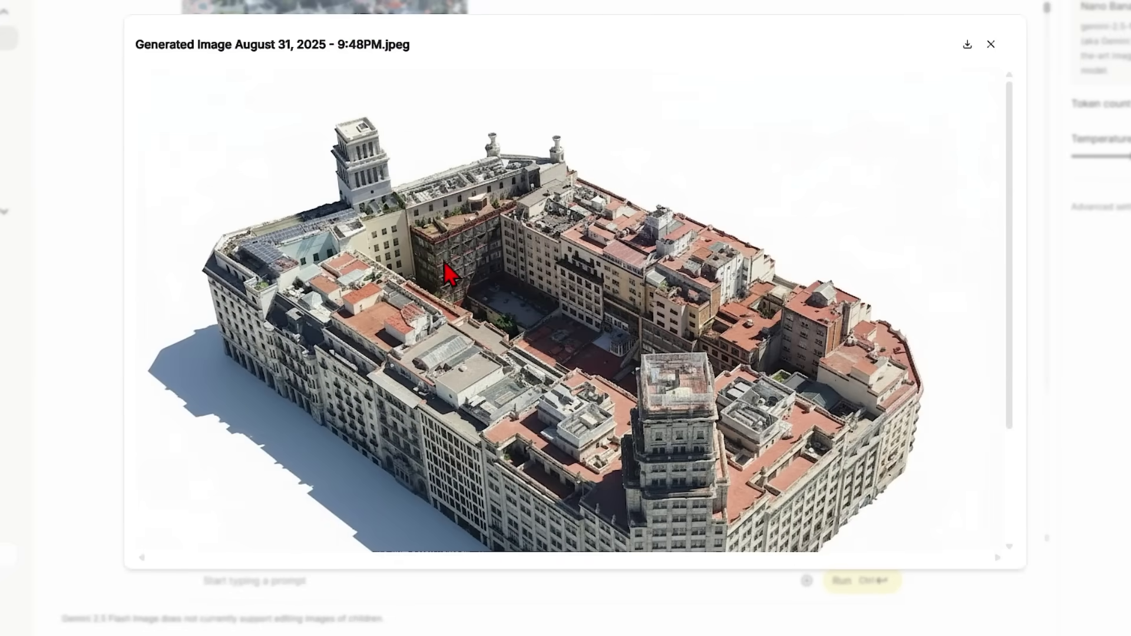
scroll(714, 255, down, 3)
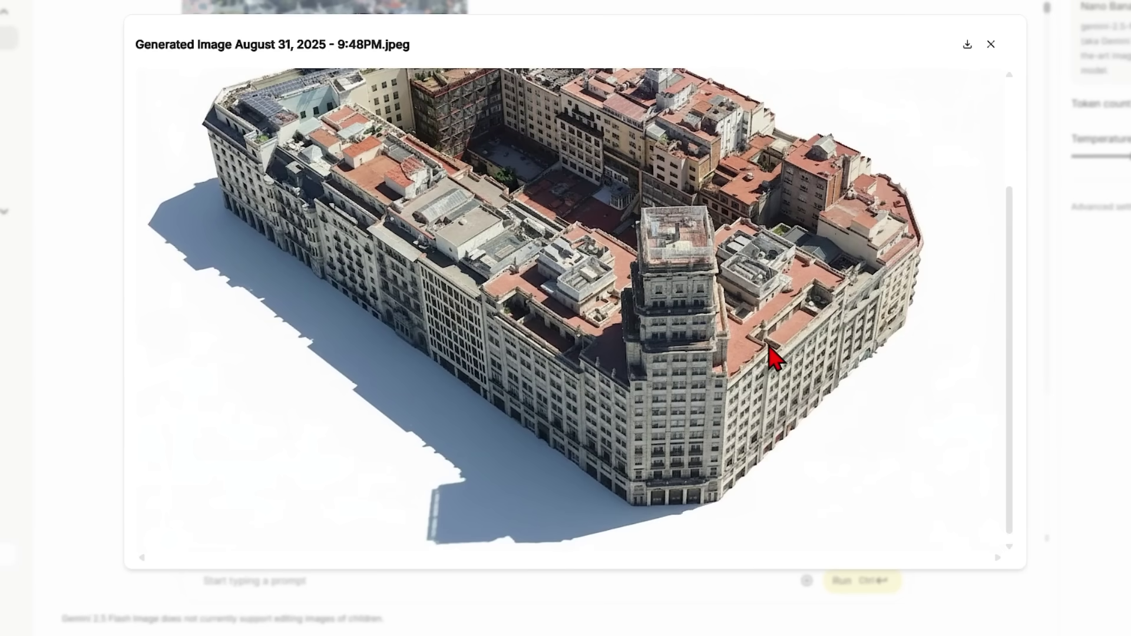
scroll(863, 256, up, 3)
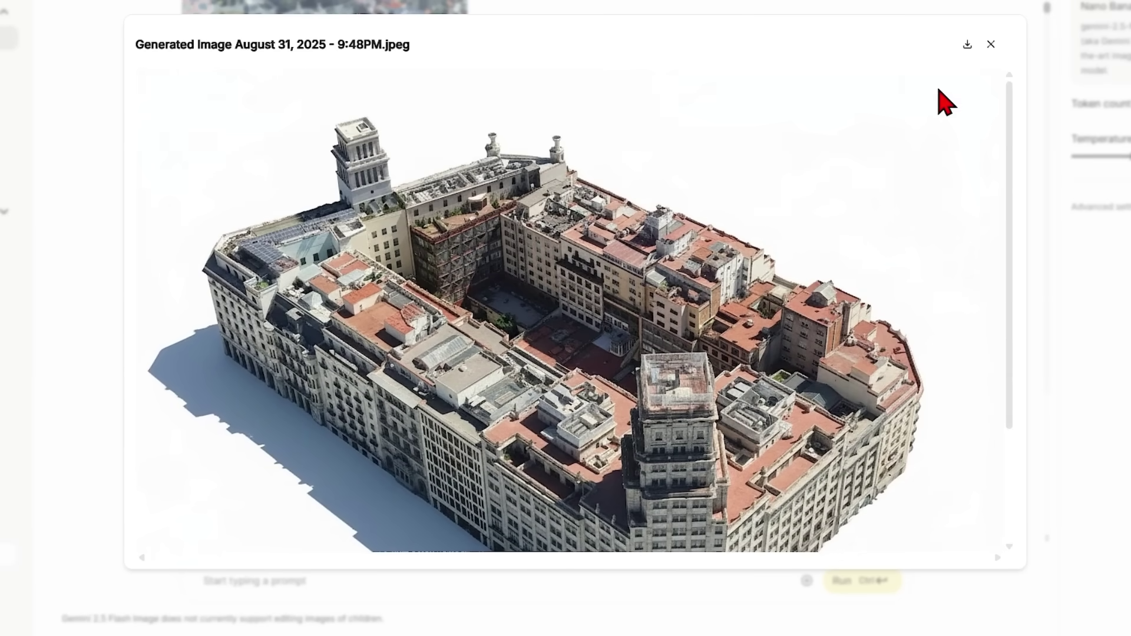
click(990, 45)
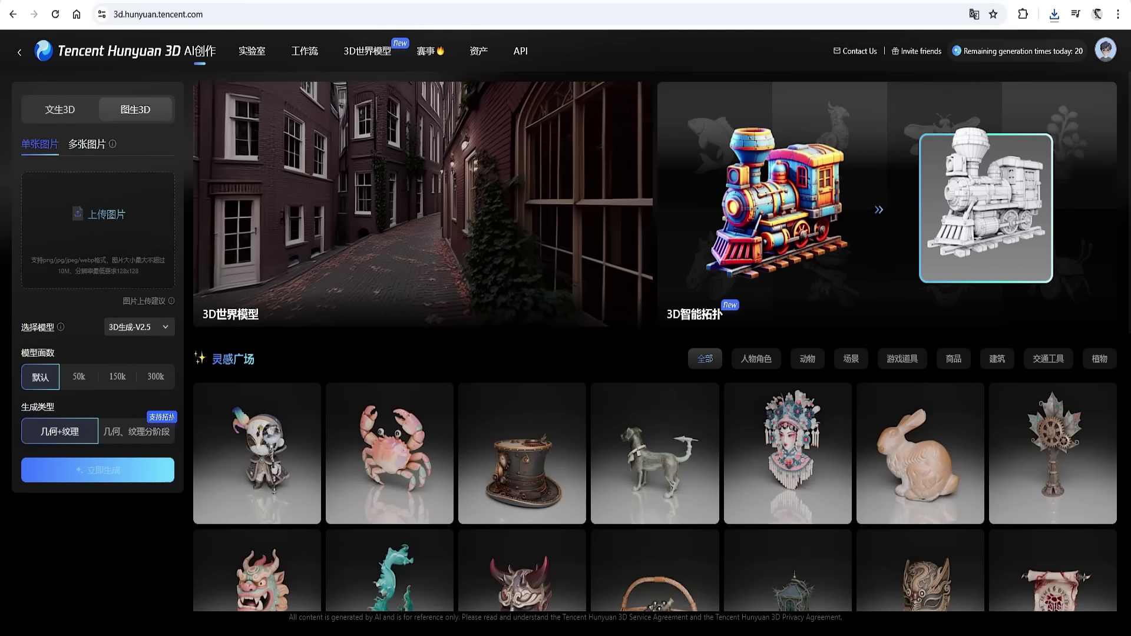
Step: Turn the isometric render into a 3D block model and inspect it in White mold clay
drag(0, 255, 149, 255)
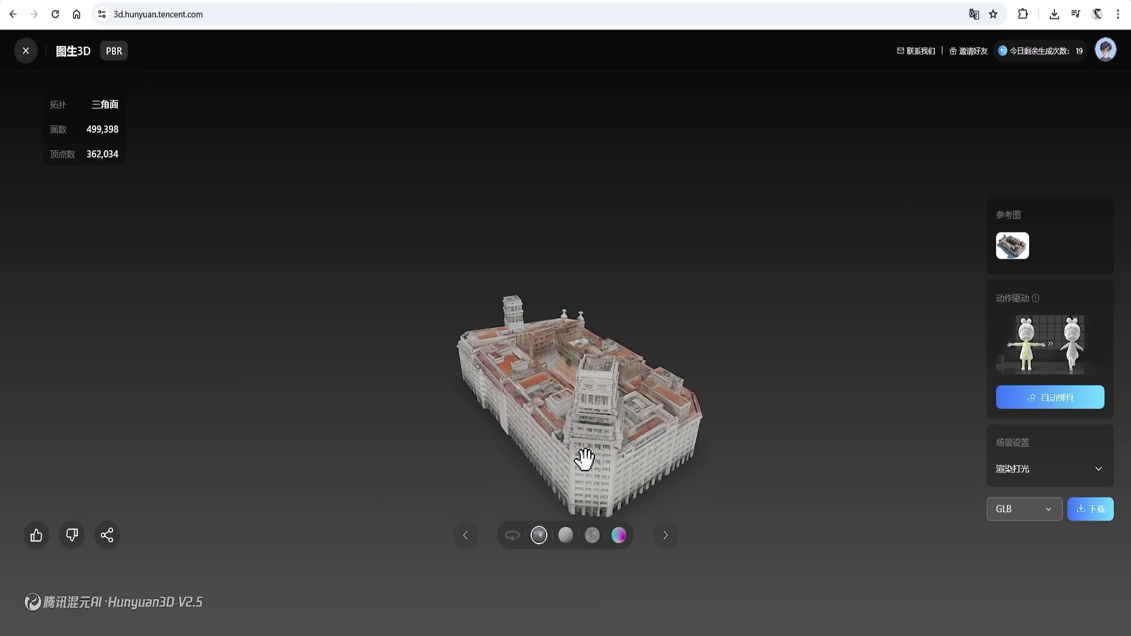
drag(585, 459, 601, 406)
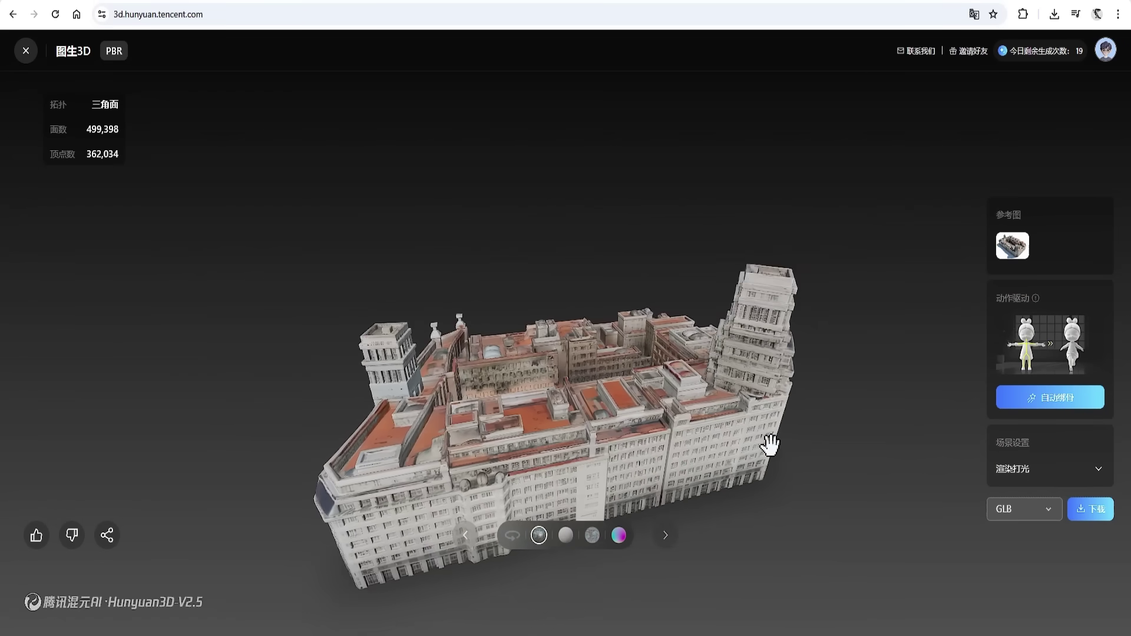
drag(770, 445, 563, 413)
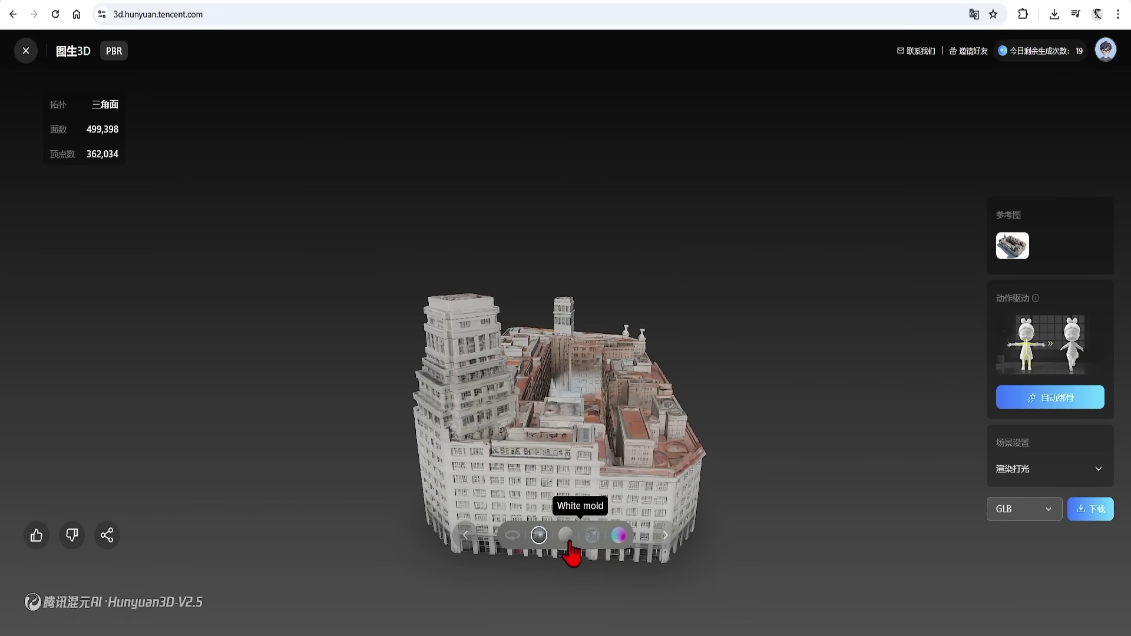
click(567, 537)
drag(804, 416, 697, 412)
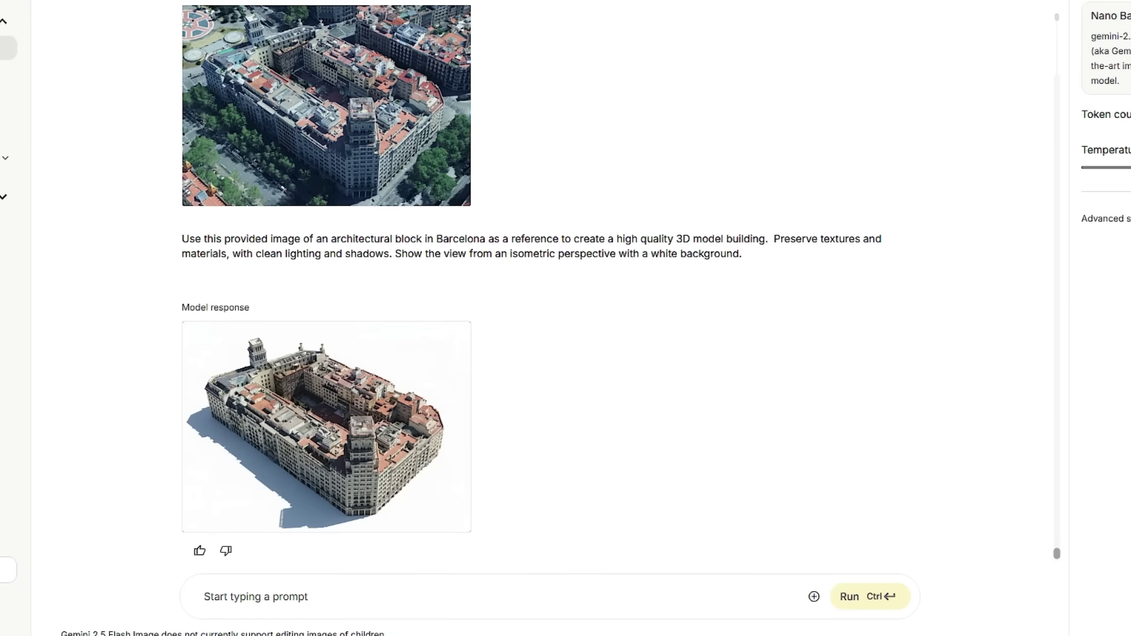
Step: Attach the circular school floor plan and aerial site photo, then paste the isometric cut-away prompt
drag(316, 505, 302, 607)
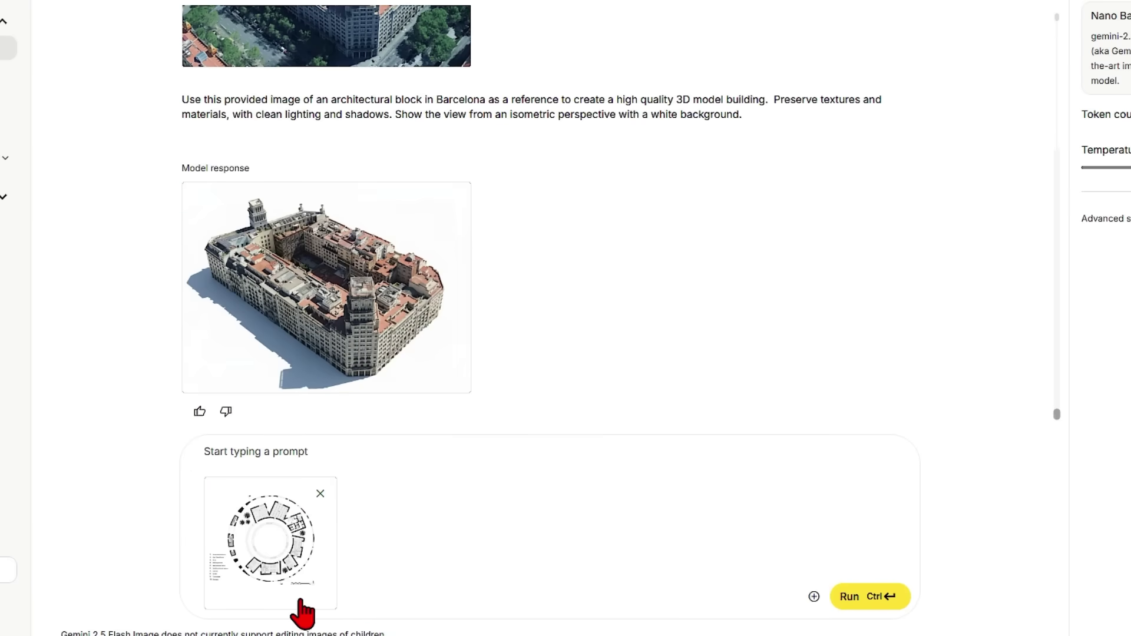
click(286, 542)
scroll(790, 308, down, 5)
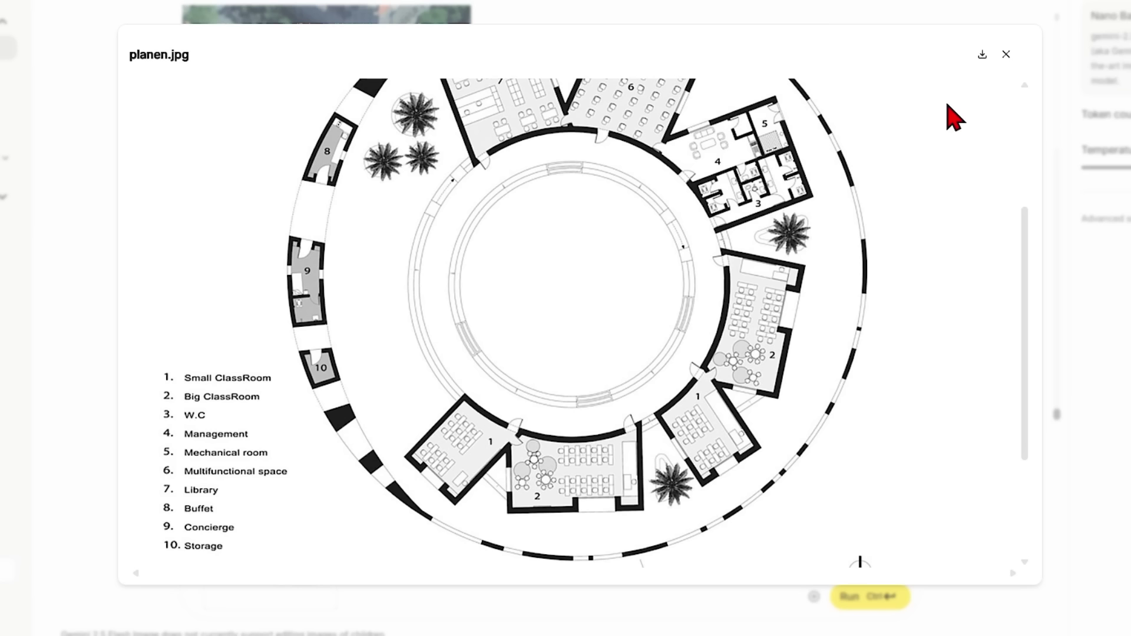
click(1006, 55)
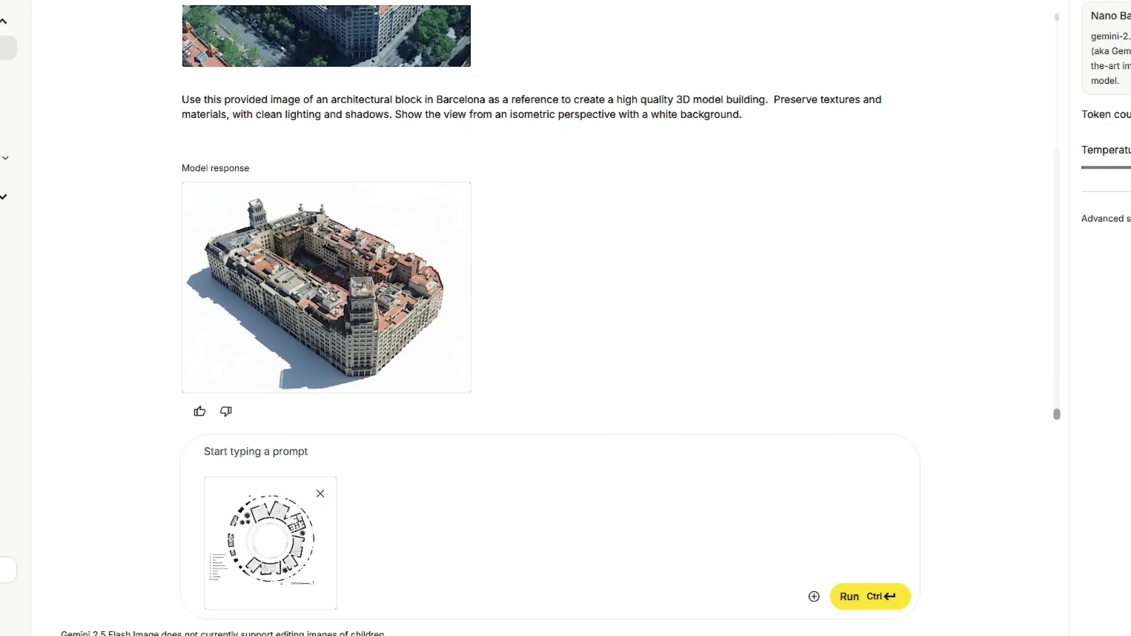
drag(574, 398, 425, 567)
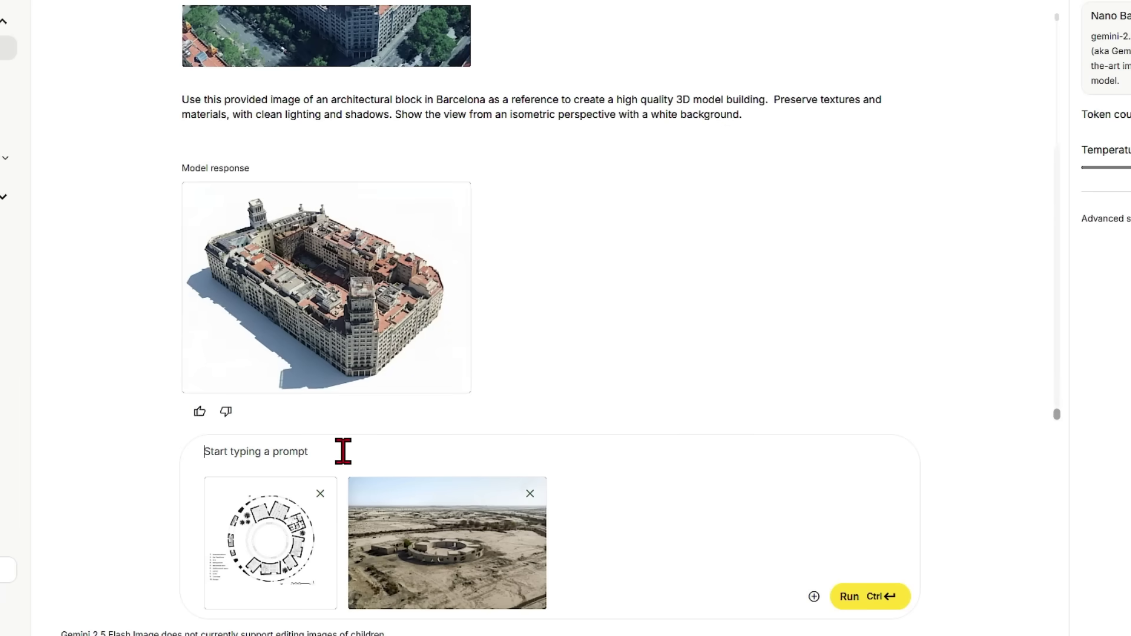
text(Take this 2D architectural plan of an elementary school encapsulated by a thick wall that features inhabitable spaces as a reference and transform into a 3D isometric cut away plan with a white background.  Use the photo as a reference image of the 3D form.)
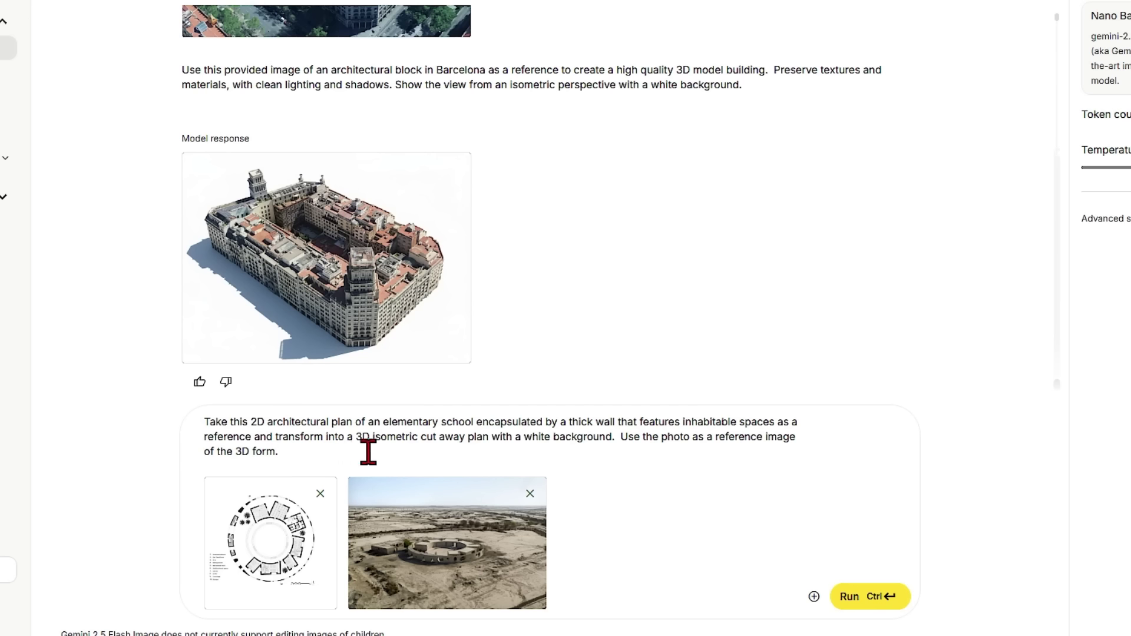
Step: Generate the school cut-away from both images and view the result at full size
click(843, 597)
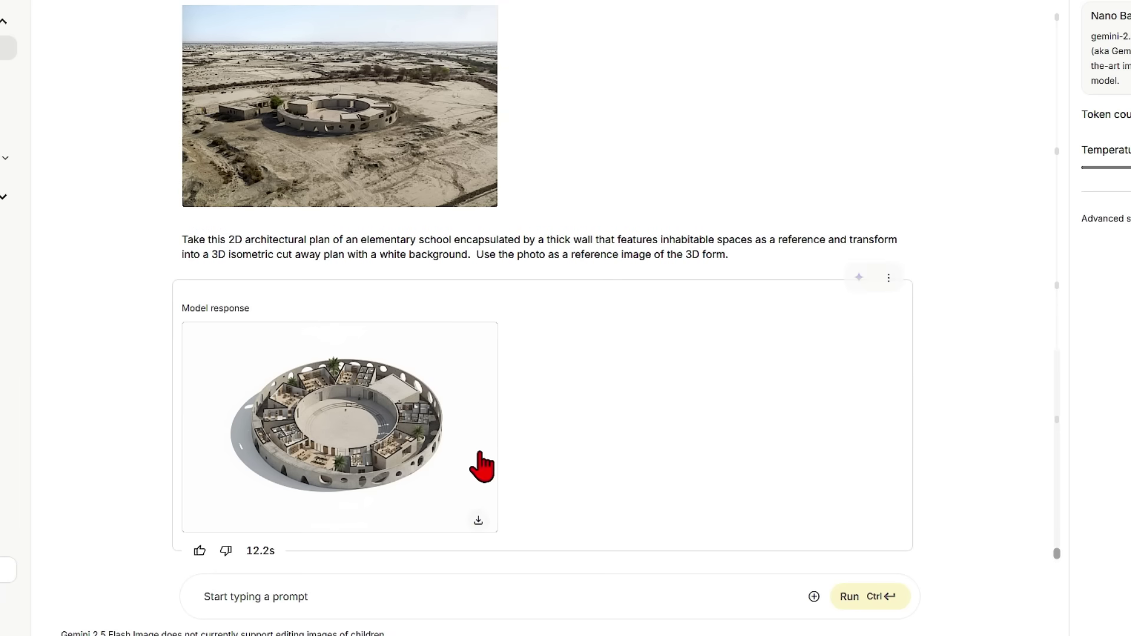
click(395, 412)
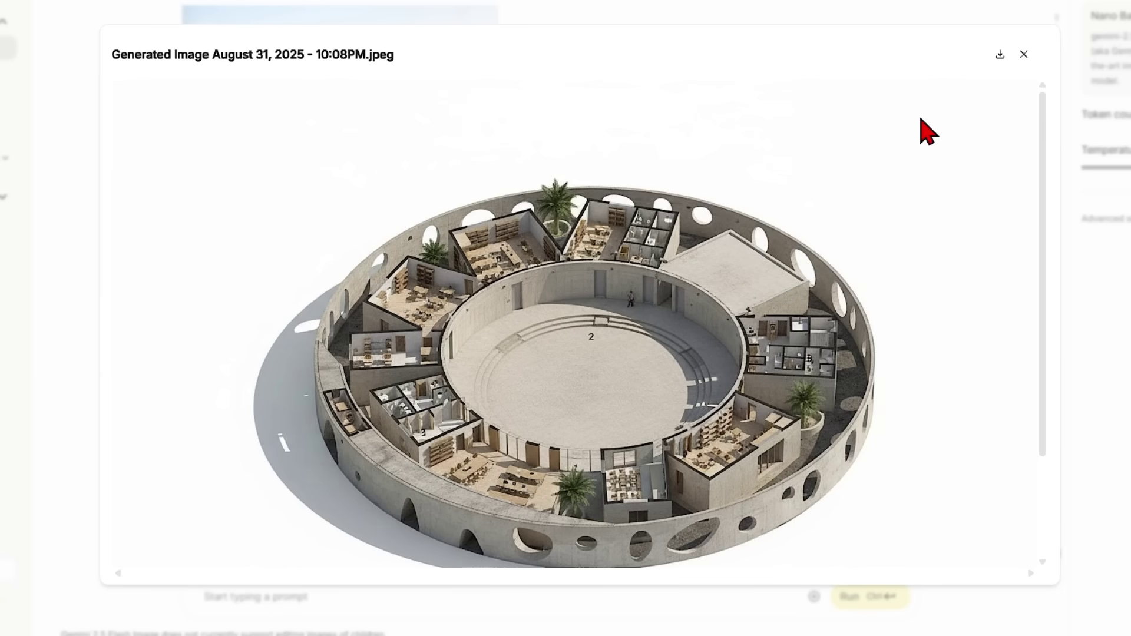
Step: Ask for the cut-away with people and trees removed and all rooms cut open
key(Escape)
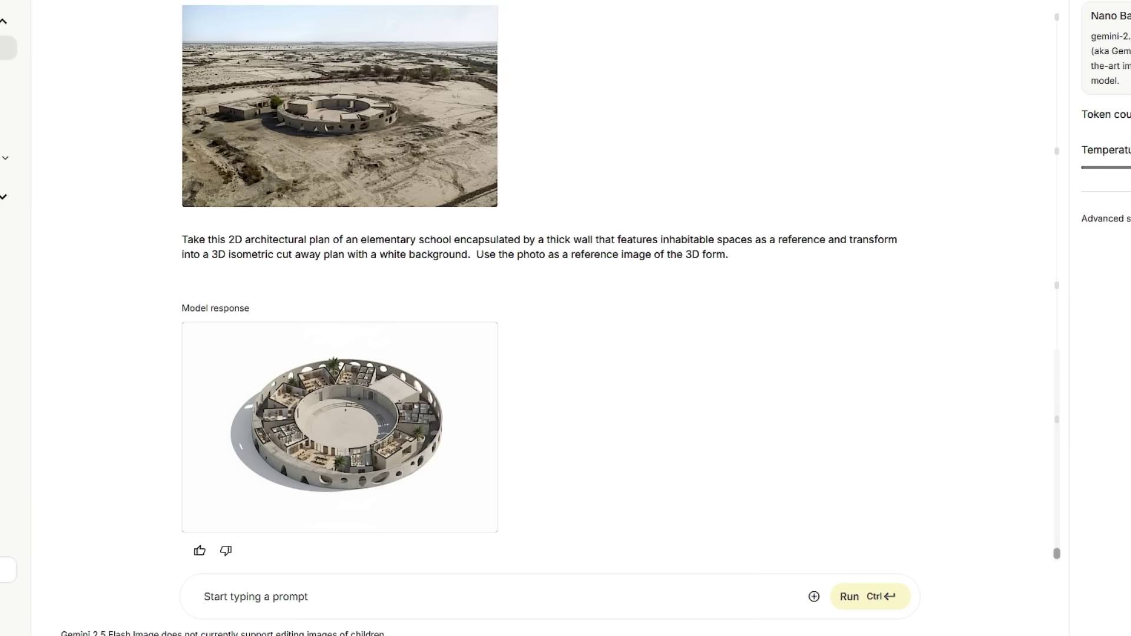
text(remove the people and cu)
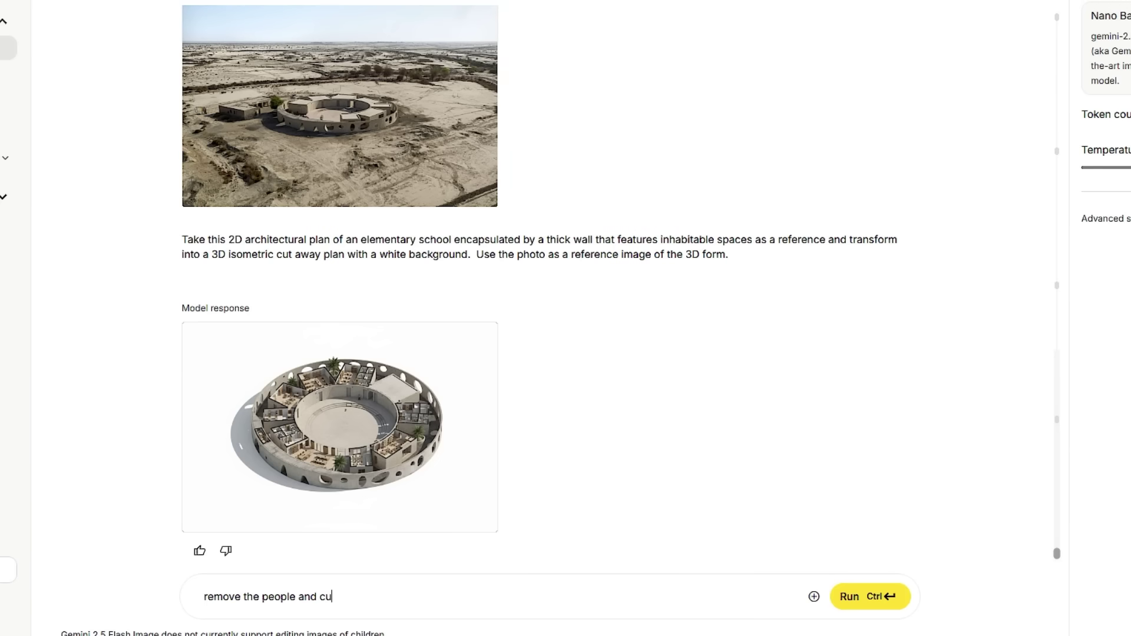
text(t through all)
key(BackSpace)
key(BackSpace)
key(BackSpace)
key(BackSpace)
key(BackSpace)
key(BackSpace)
key(BackSpace)
key(BackSpace)
key(BackSpace)
key(BackSpace)
key(BackSpace)
key(BackSpace)
key(BackSpace)
key(BackSpace)
key(BackSpace)
key(BackSpace)
key(BackSpace)
key(BackSpace)
key(BackSpace)
key(BackSpace)
text(, trees and cut through all the rooms)
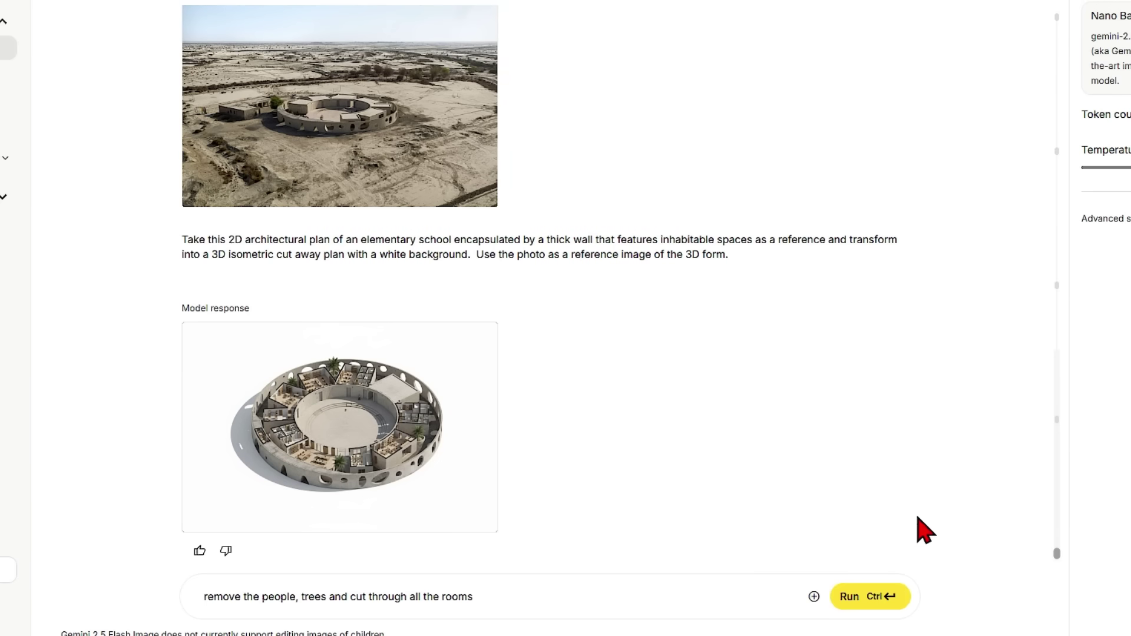
key(ctrl+Return)
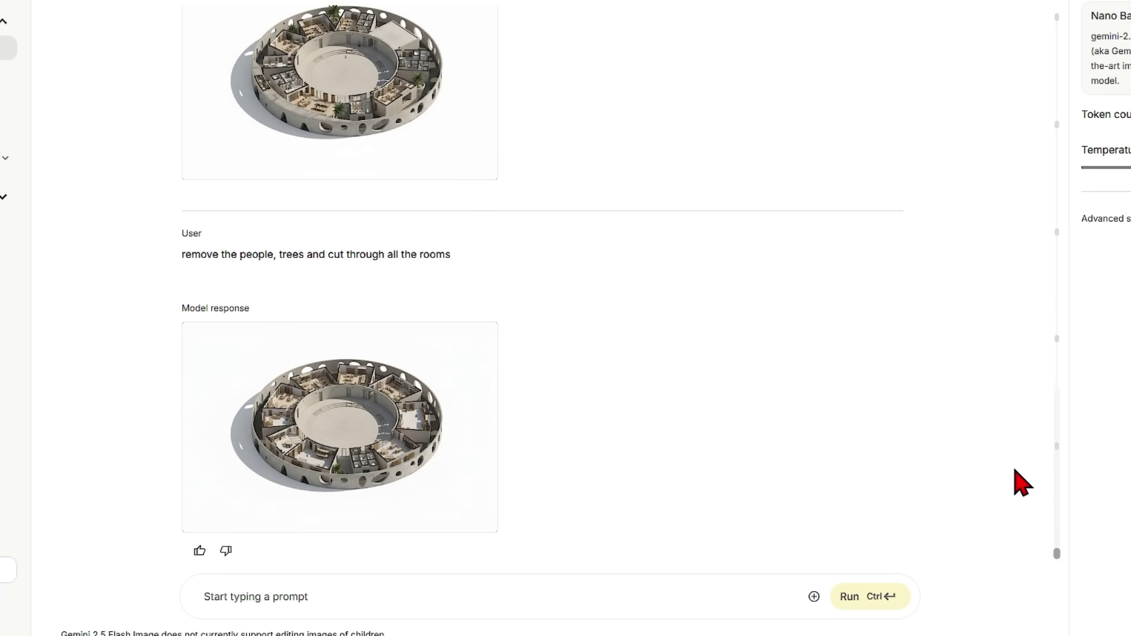
Step: Review the revised cut-away and request a version with the room numbers removed
click(419, 442)
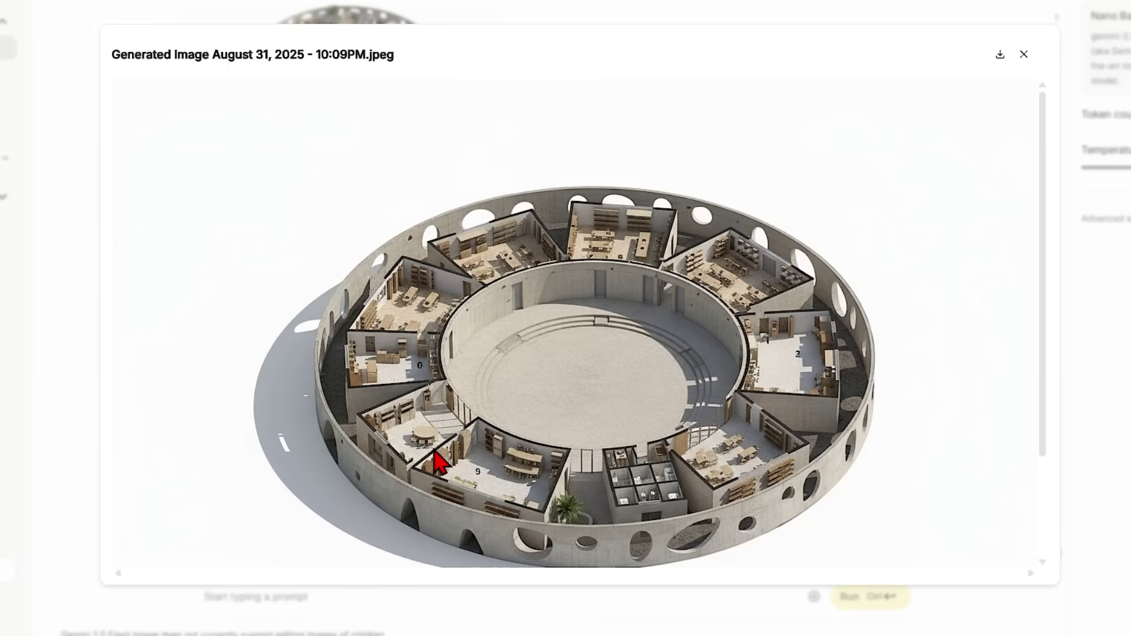
key(Escape)
text(remove the number)
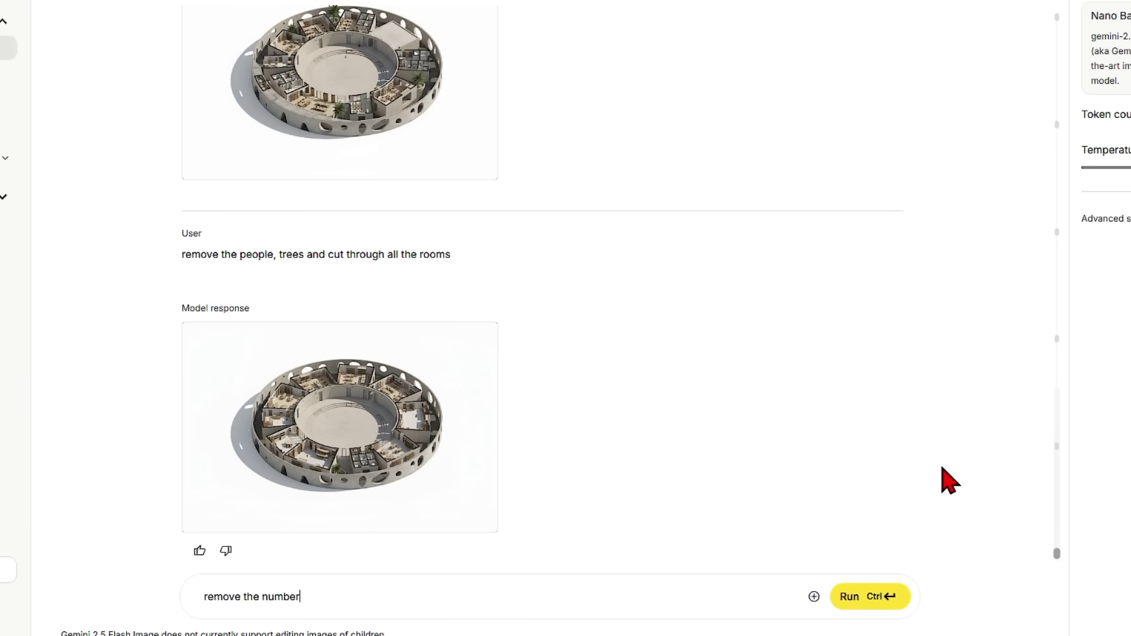
text(s)
click(907, 592)
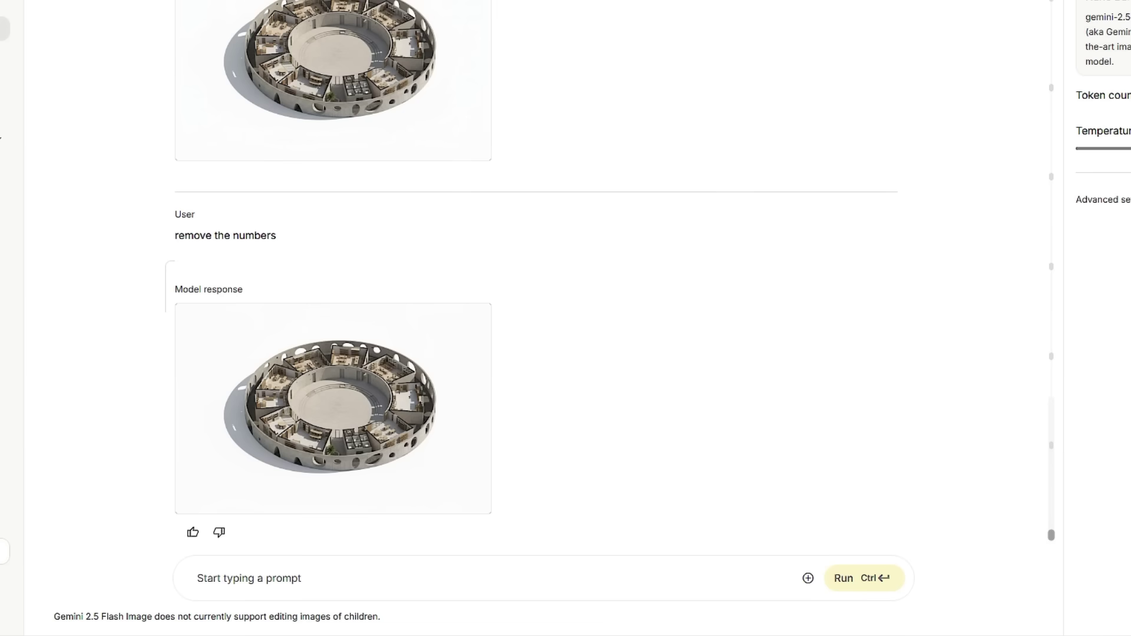
Step: Submit the botanical garden plan, photo and cut-away prompt for generation
drag(740, 396, 599, 517)
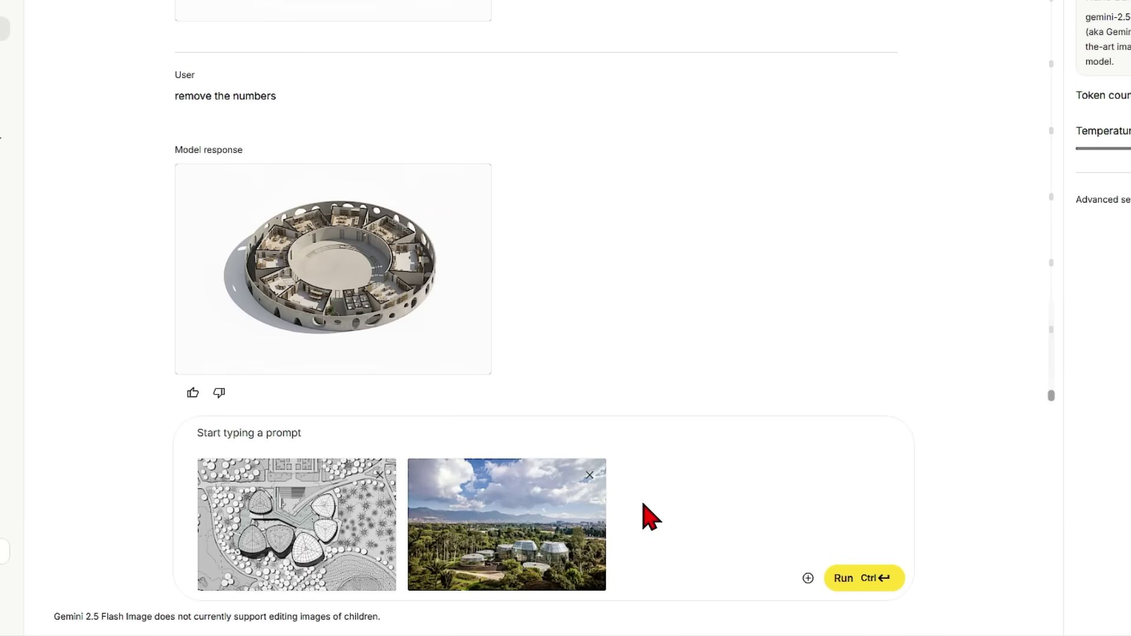
click(574, 434)
text(Take this 2D architectural plan of botanical garden in glasshouses as a reference and transform into a 3D isometric cut away plan with a white background.  Use the photo as a reference image of the 3D form.)
click(851, 583)
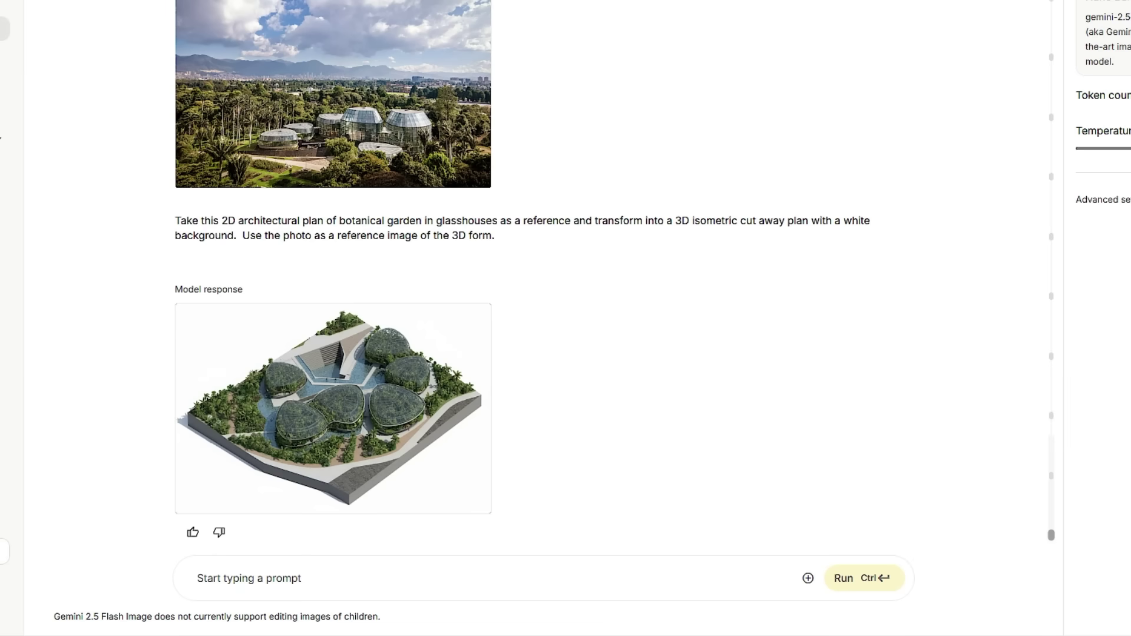
Step: Enlarge and inspect the generated glasshouse cut-away, then close the viewer
scroll(669, 285, up, 5)
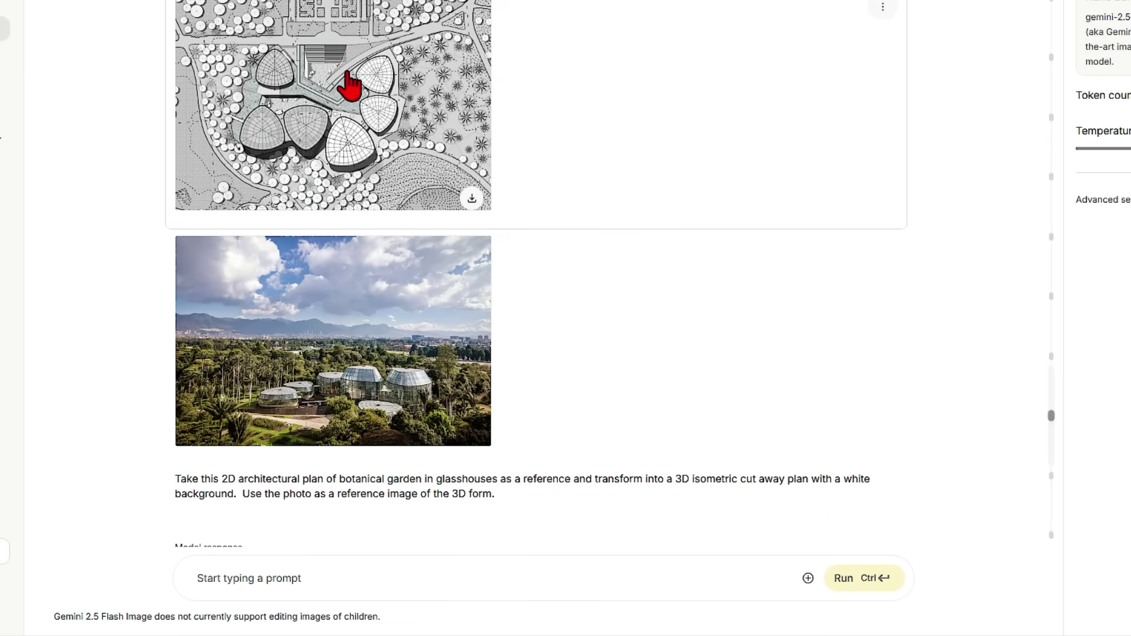
scroll(424, 159, down, 5)
click(346, 430)
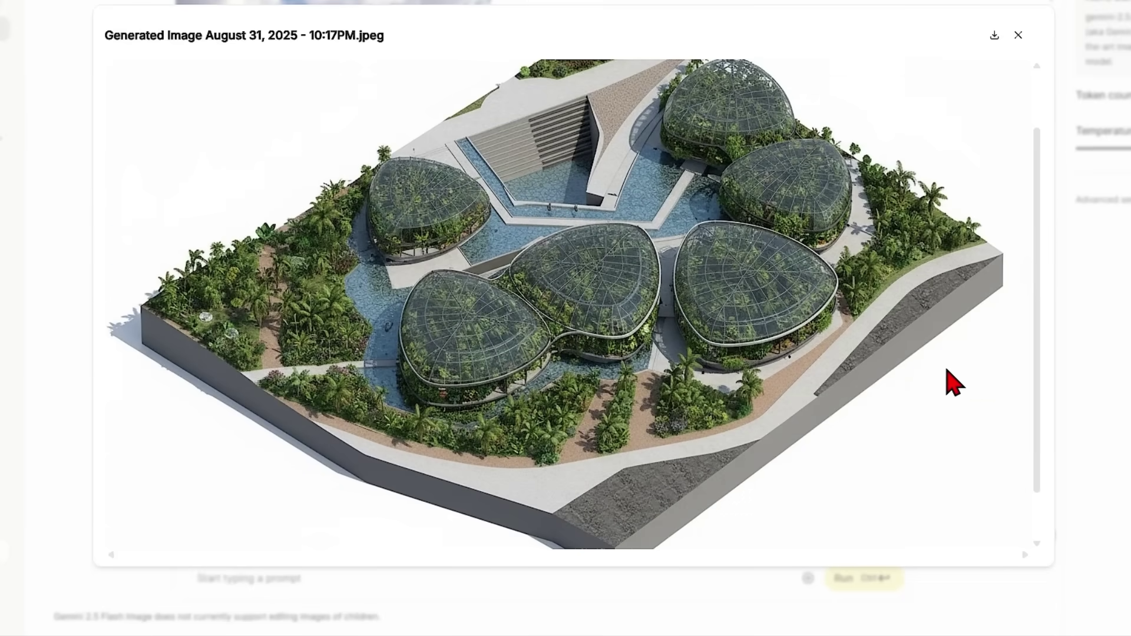
scroll(890, 311, up, 3)
scroll(341, 430, down, 3)
scroll(888, 309, down, 2)
scroll(885, 305, up, 5)
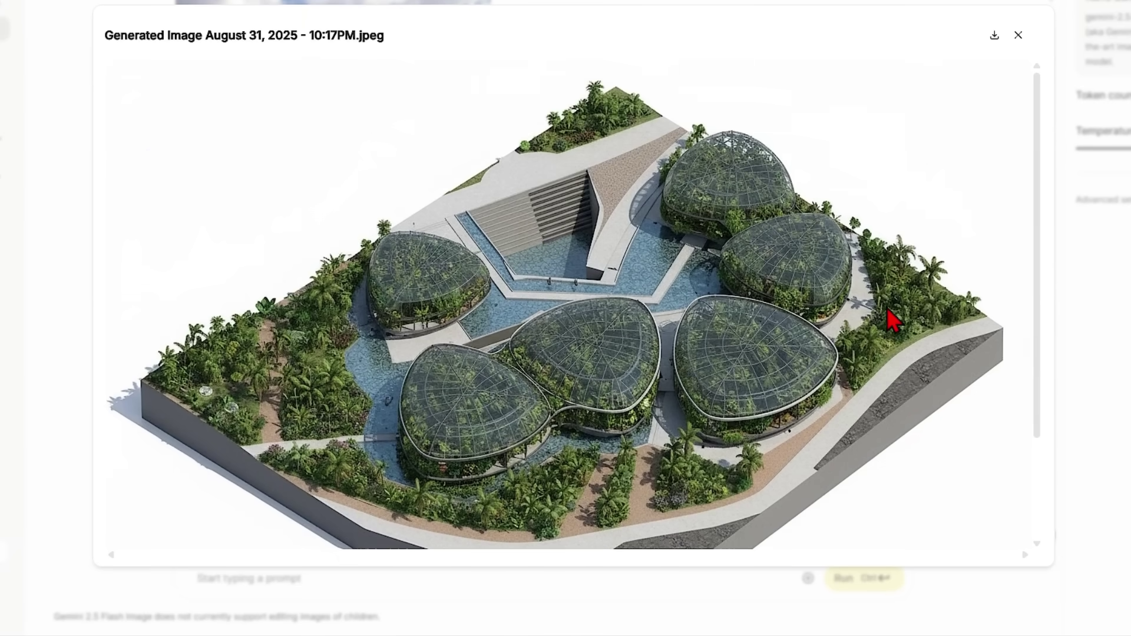
click(1018, 35)
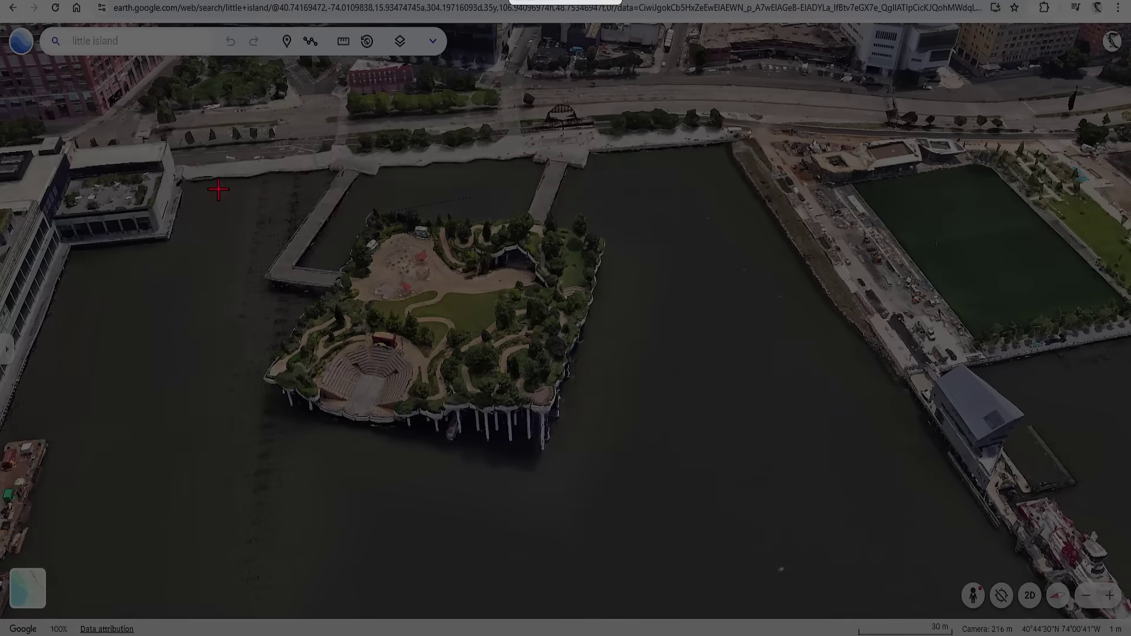
Step: Snip two angles of Little Island and one view of the Vessel in Google Earth
drag(215, 151, 703, 517)
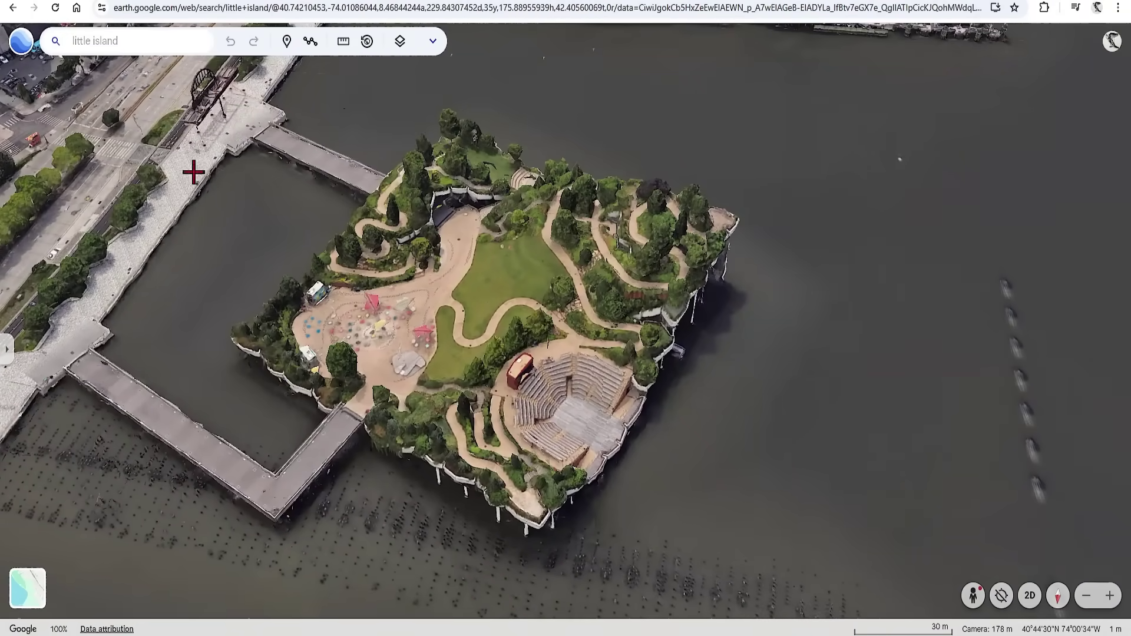
drag(59, 71, 770, 589)
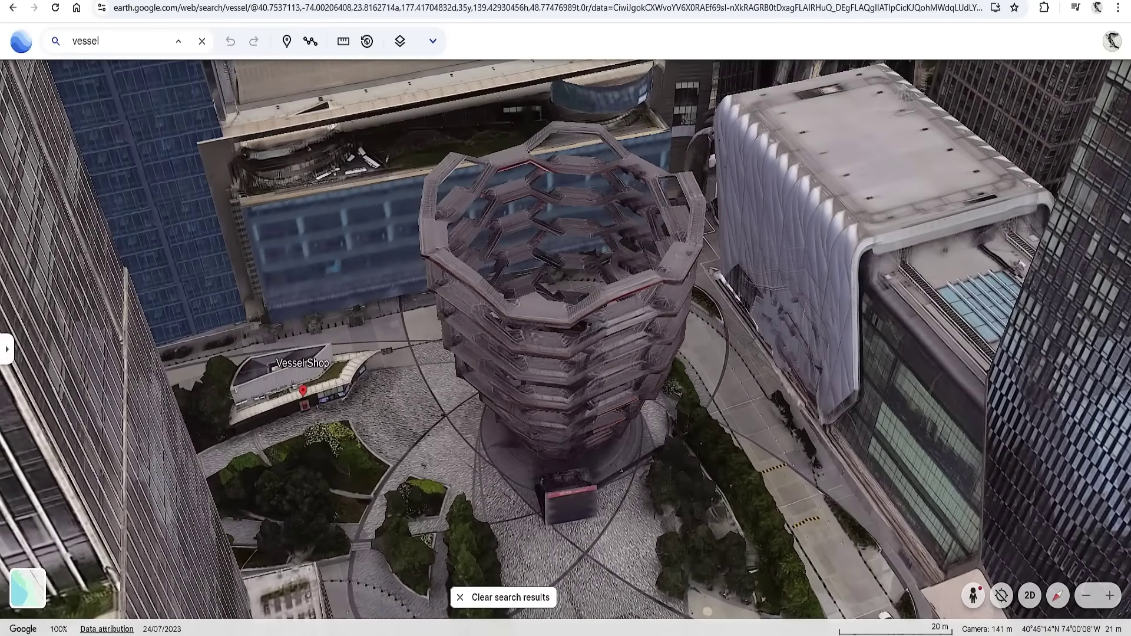
key(super+shift+s)
drag(384, 108, 744, 548)
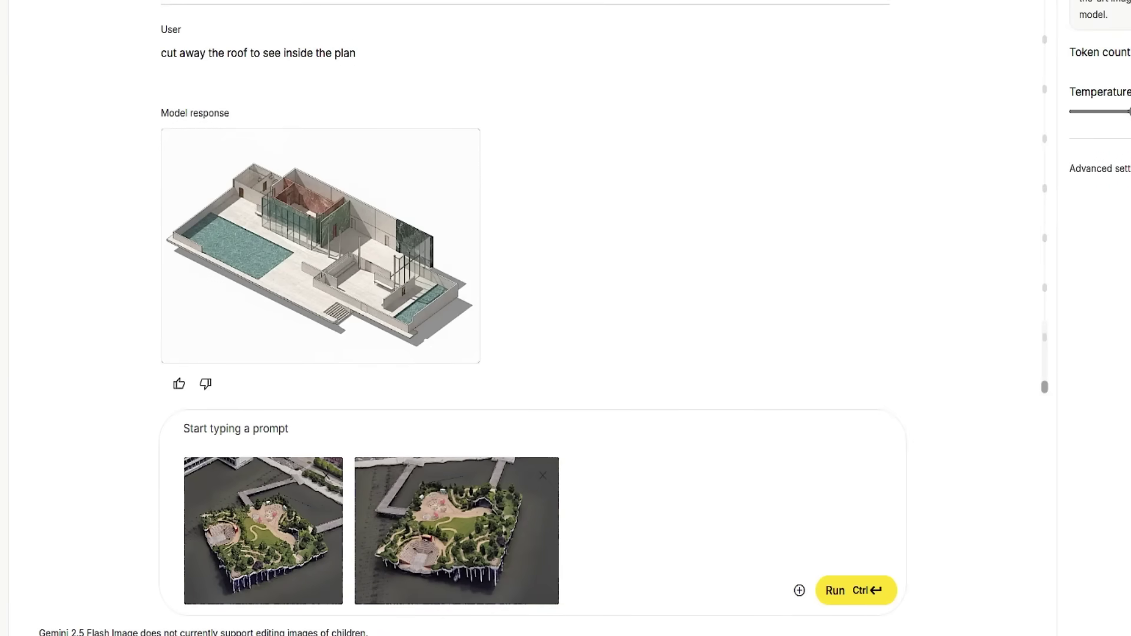
Step: Paste the wooden Little Island model prompt and run it with both captures attached
click(378, 430)
text(Use these provided images of little island park in New York as a reference to create an architectural wooden 3D model building. Show the view from an isometric perspective with a white background.)
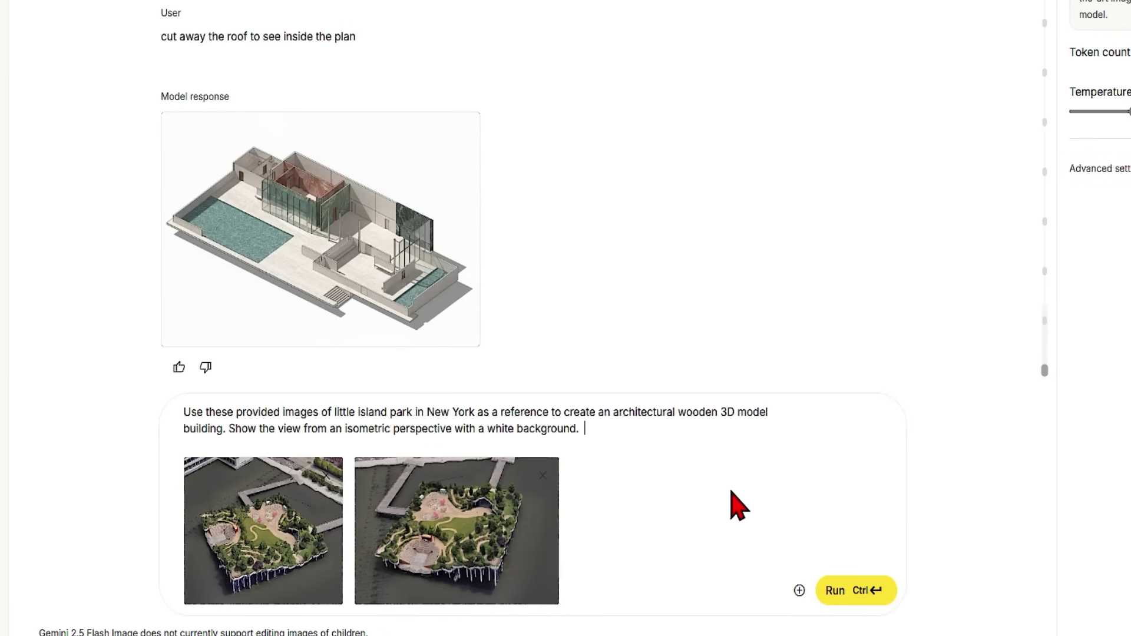
click(832, 592)
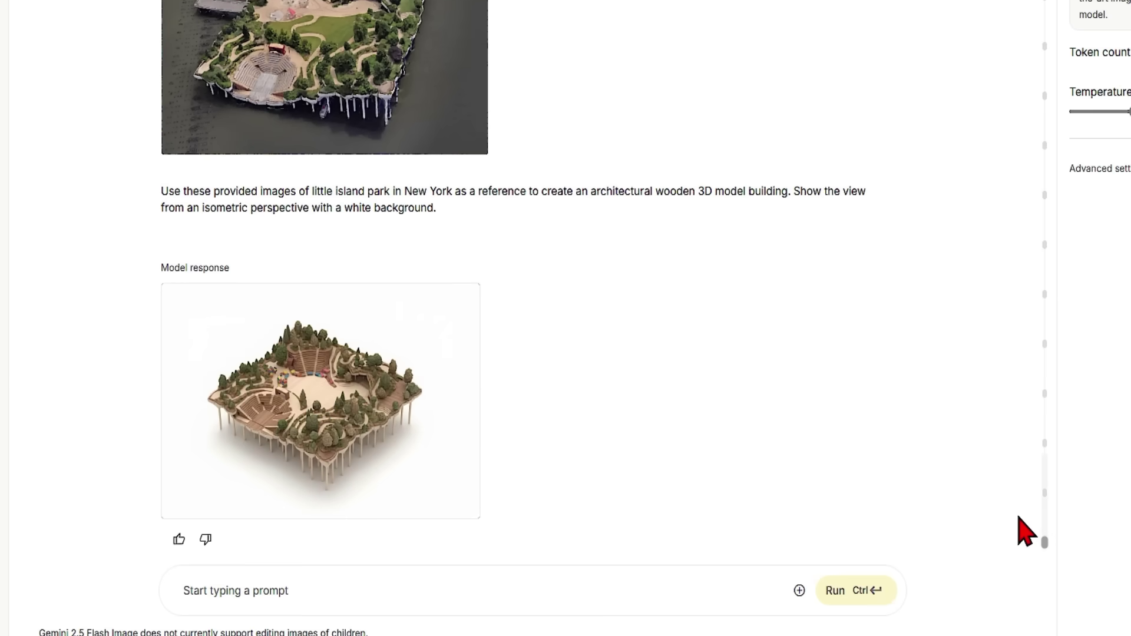
Step: Enlarge the generated wooden Little Island model to inspect it, then close the viewer
click(337, 421)
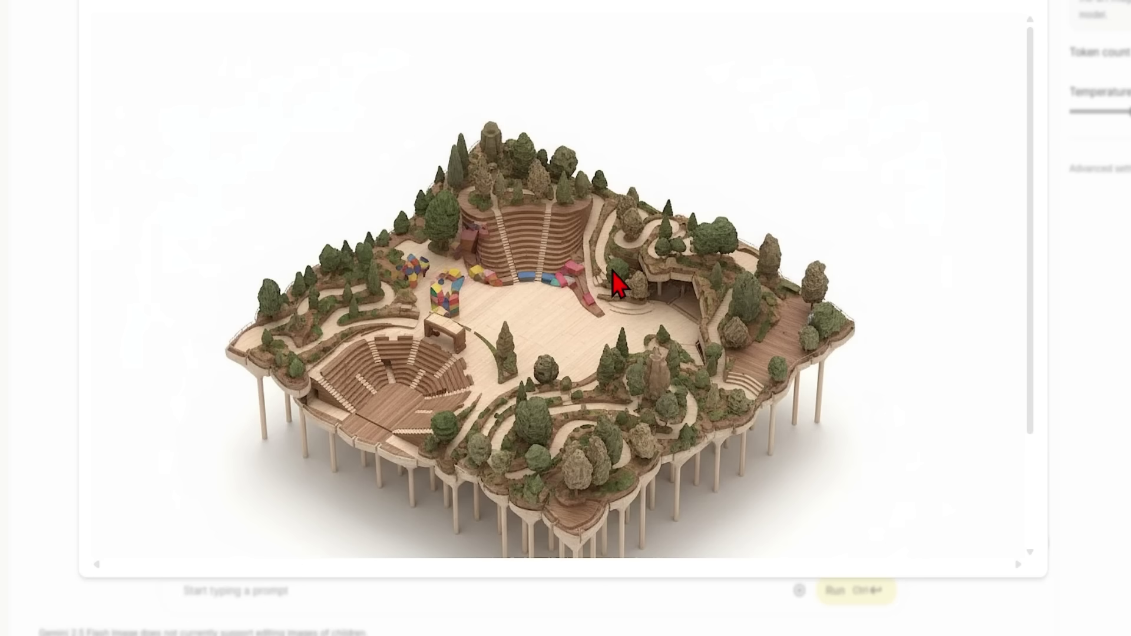
scroll(615, 283, down, 2)
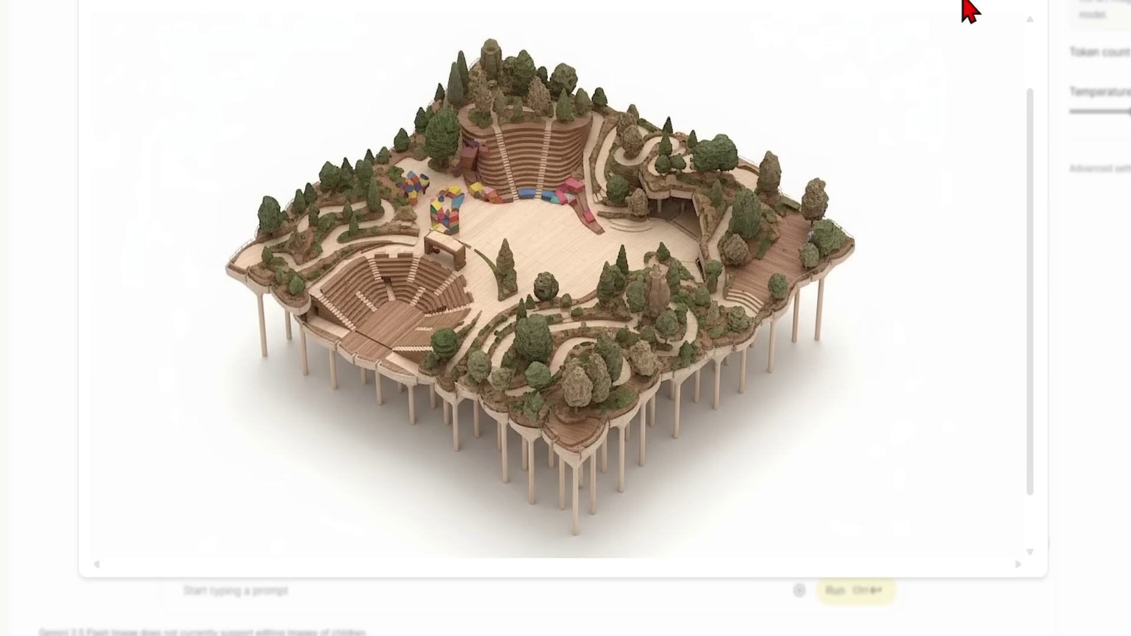
click(1011, 8)
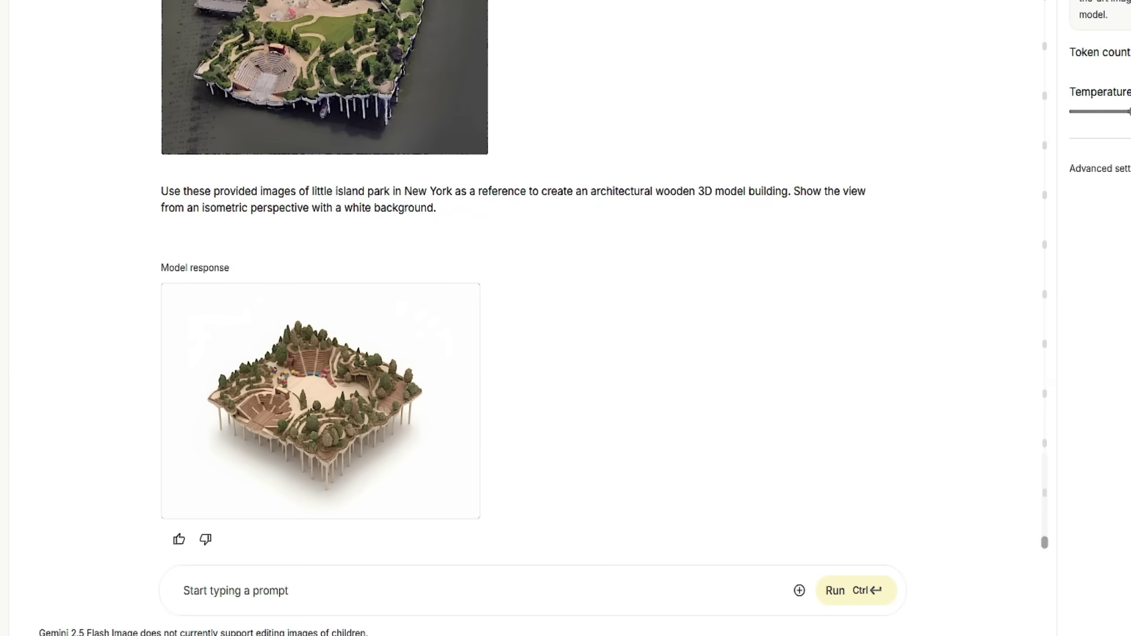
Step: Attach the three Vessel captures and run the Vessel 3D model prompt
drag(636, 253, 361, 611)
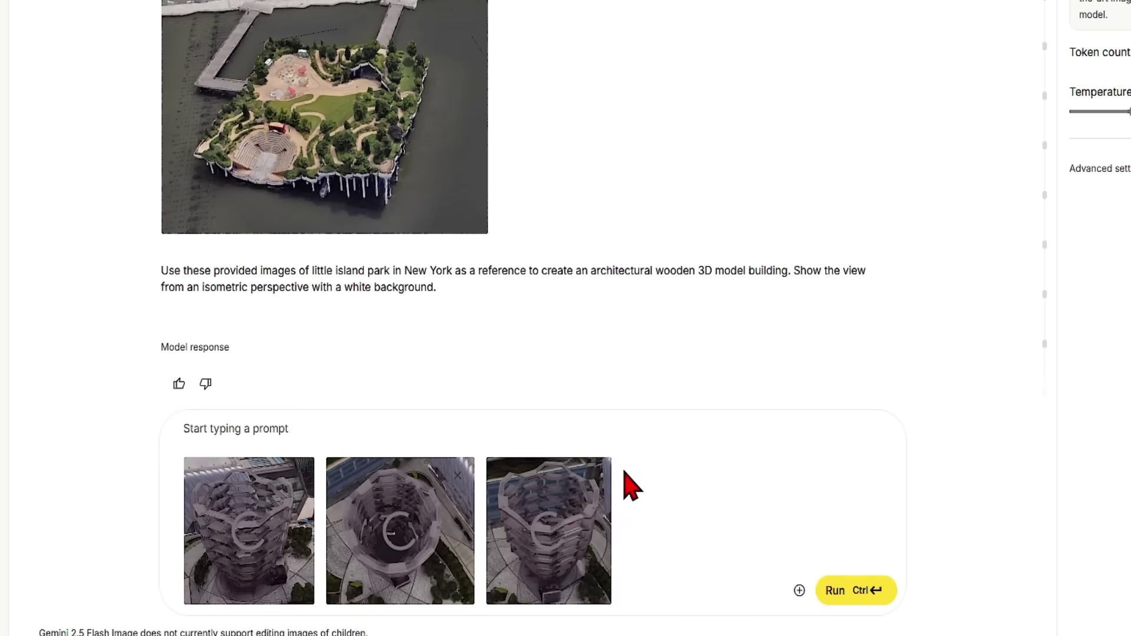
click(437, 424)
text(Use these provided images of the vessel sculptural landmark in Hudson yard  as a reference to create a high quality 3D model building.  Preserve textures and materials, with clean lighting and shadows. Show the view from an isometric perspective with a white background.)
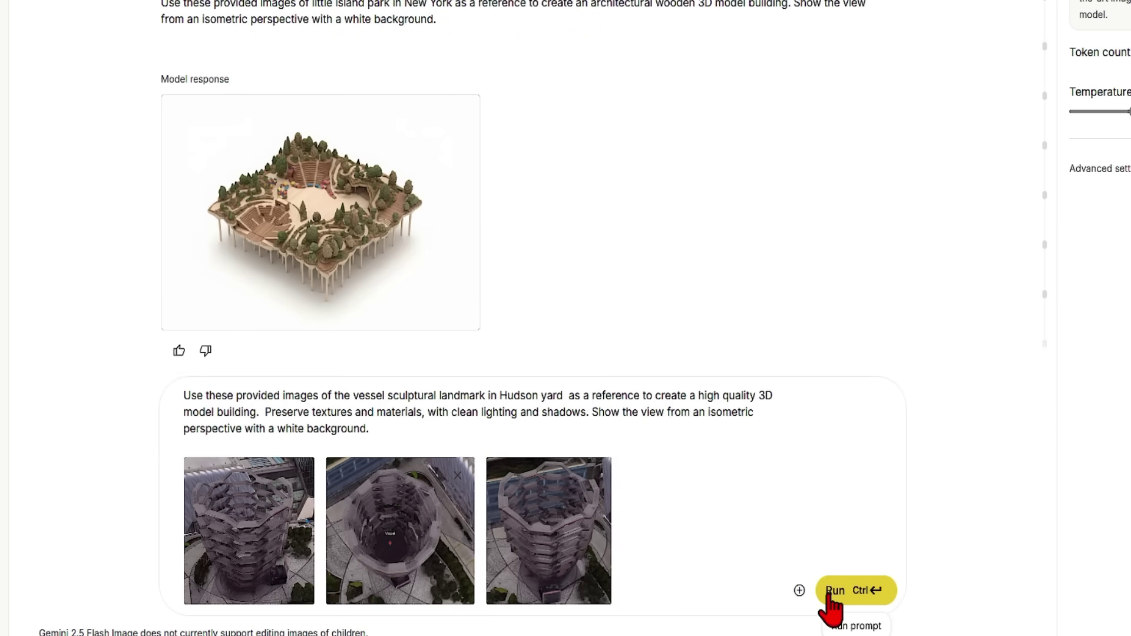
click(831, 596)
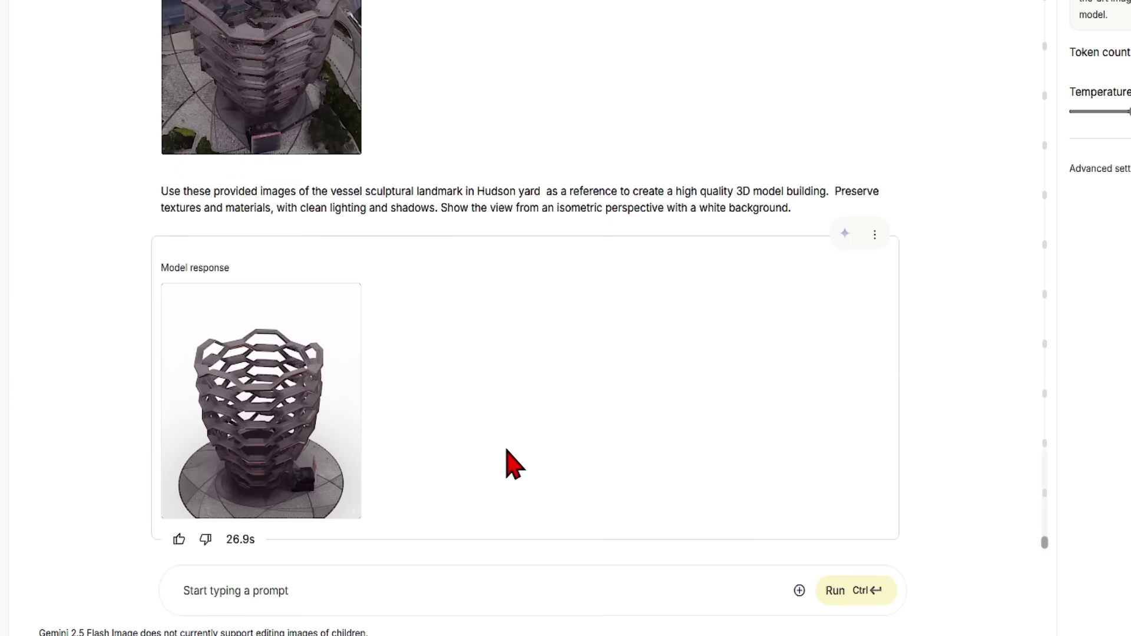
Step: Inspect the enlarged Vessel render, then attach the residential building render to a new prompt
click(313, 424)
click(621, 285)
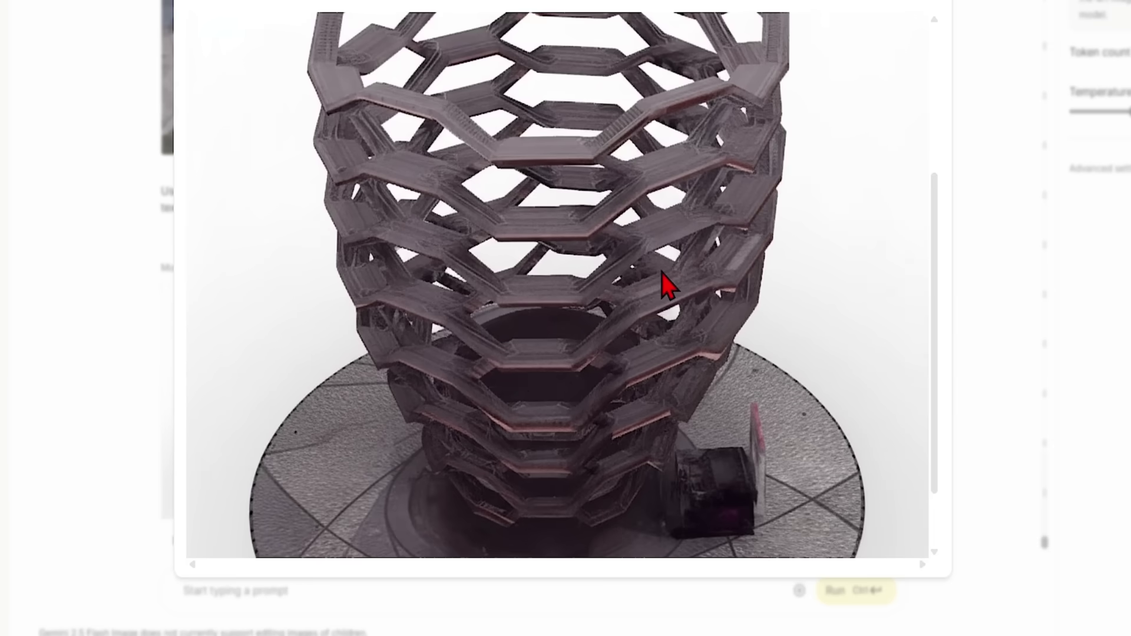
scroll(641, 348, down, 1)
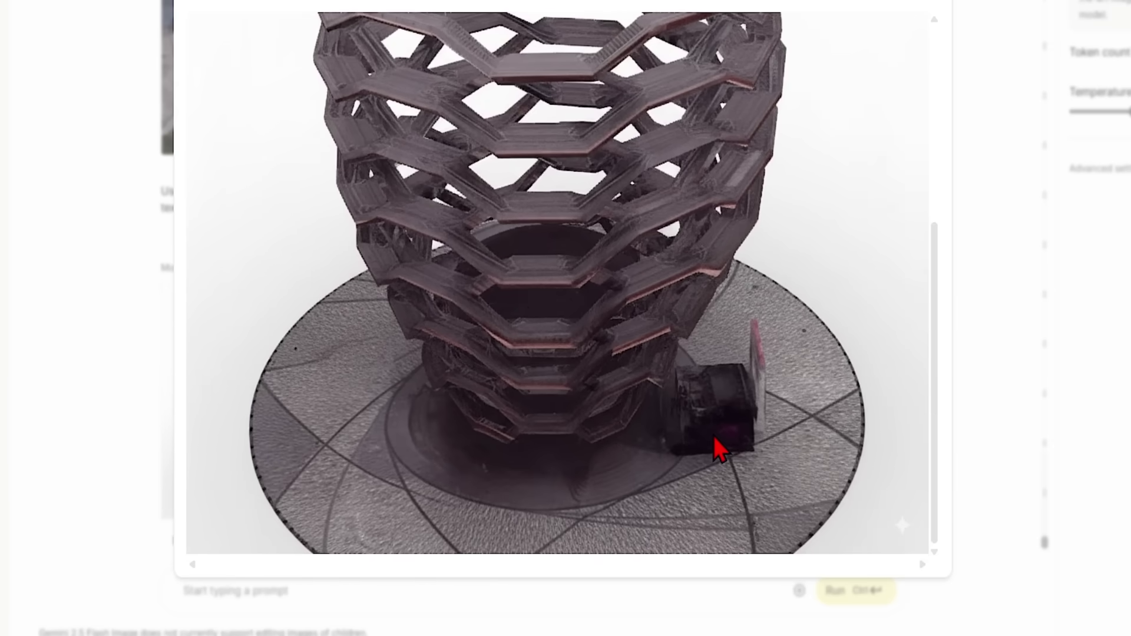
scroll(716, 436, up, 2)
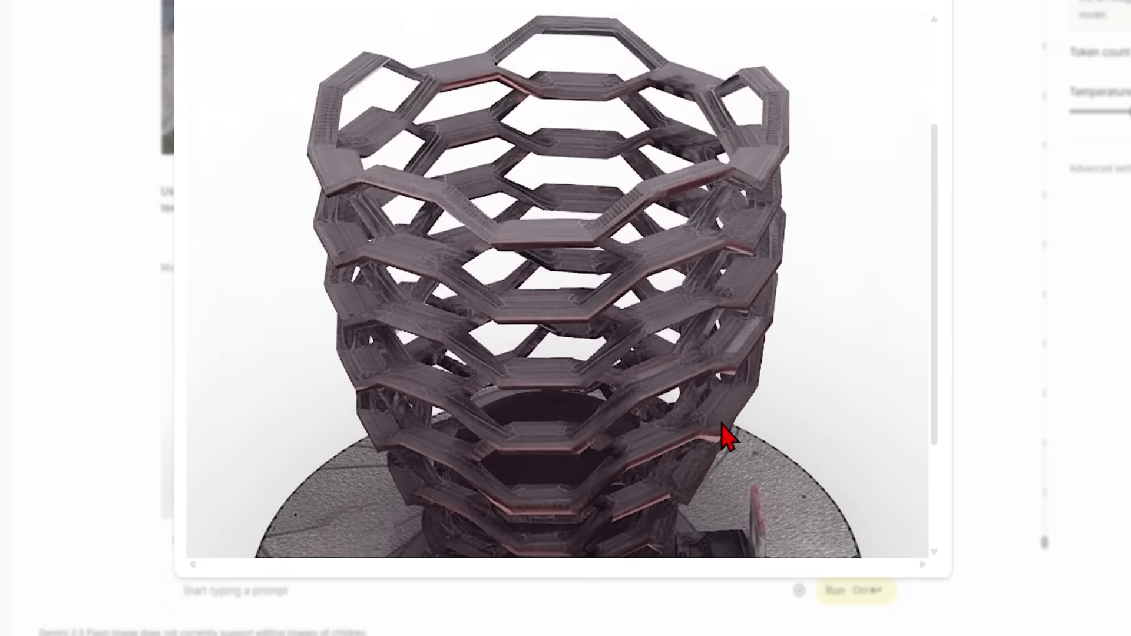
click(911, 8)
drag(798, 290, 344, 605)
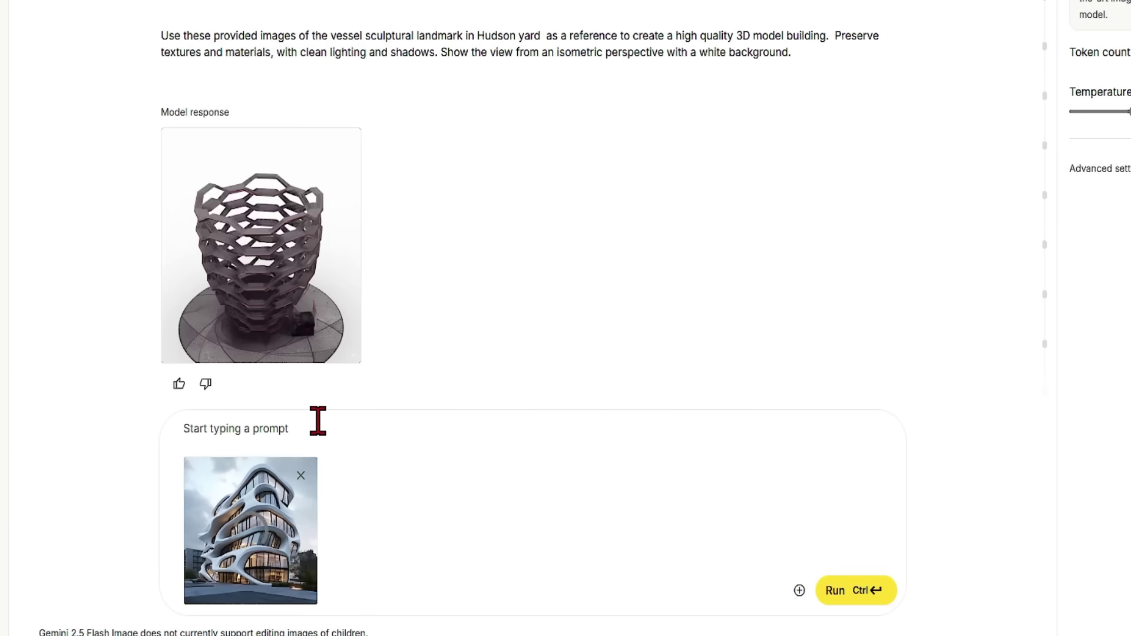
Step: Run the cubed-volume isometric prompt on the residential render and review the enlarged white result
text(Take this architectural render of a residential building and transform into a 3D isometric view from above based with a cubed volume.)
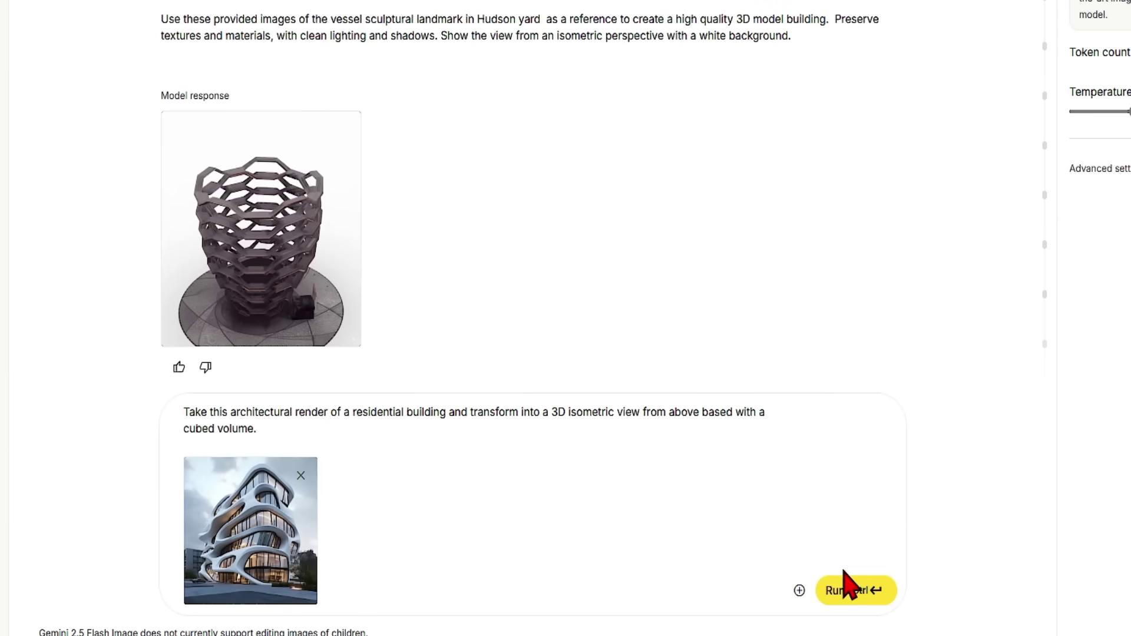
click(842, 592)
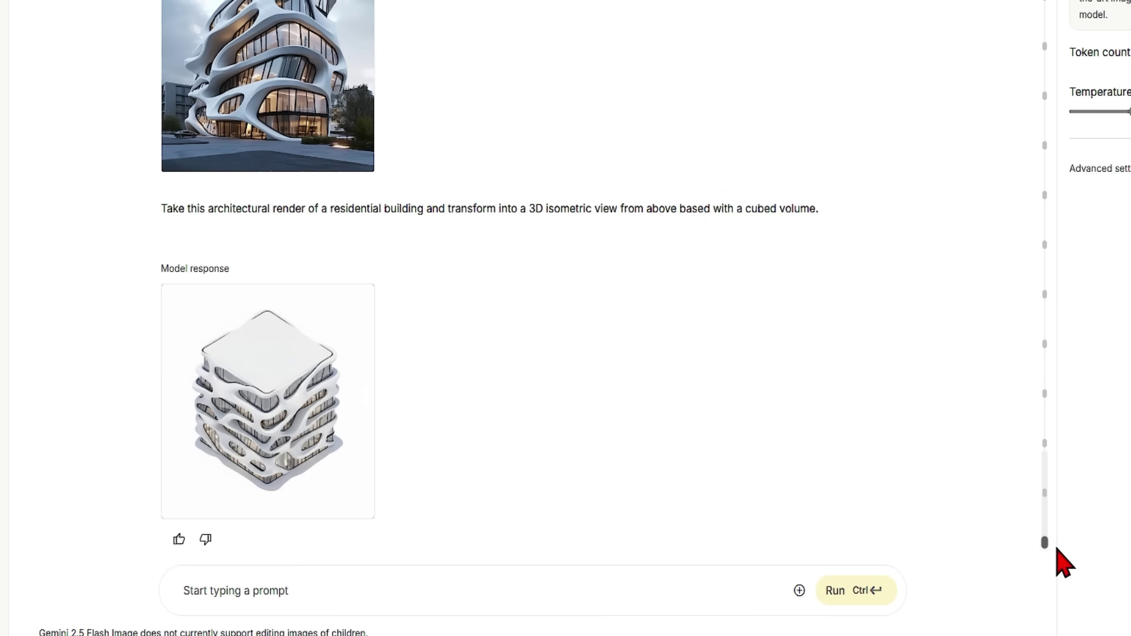
click(316, 424)
scroll(589, 383, down, 3)
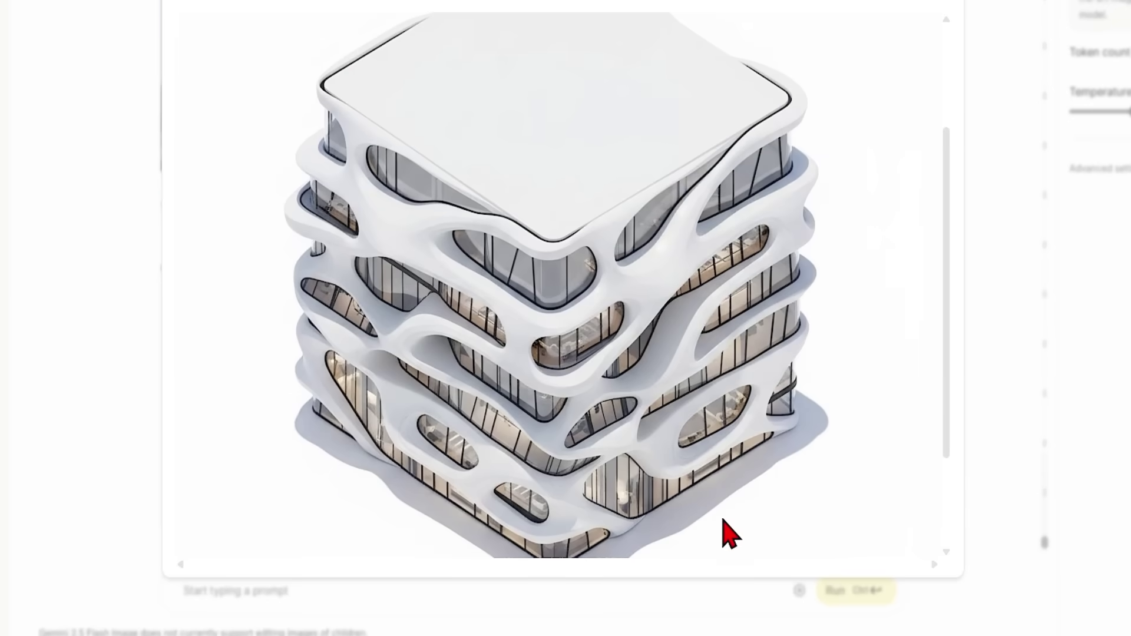
click(936, 8)
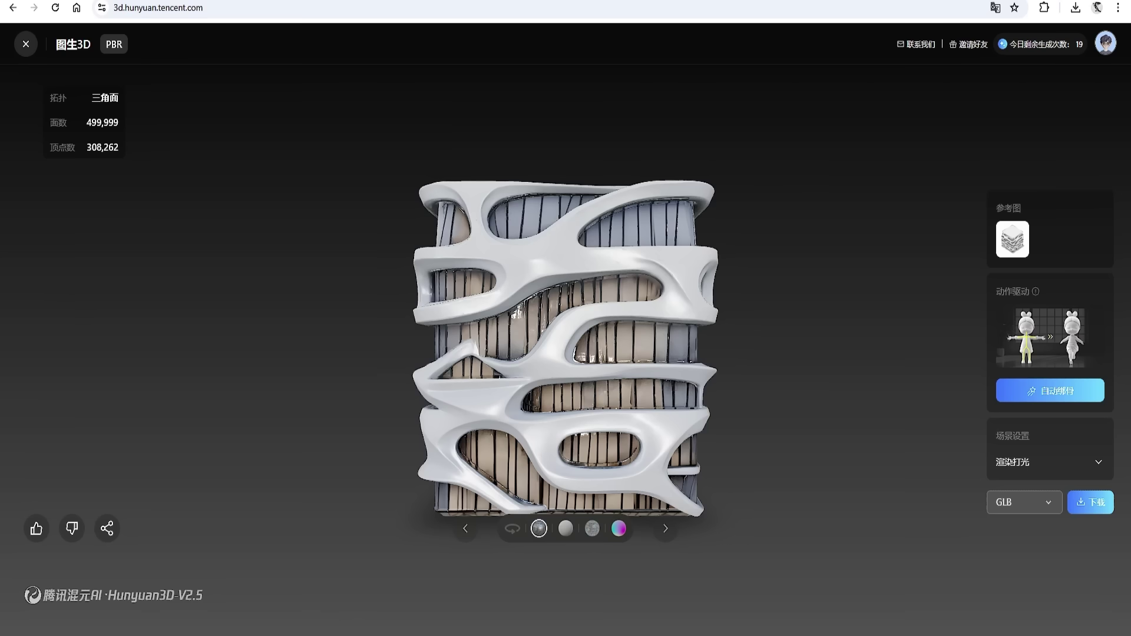
drag(677, 328, 443, 350)
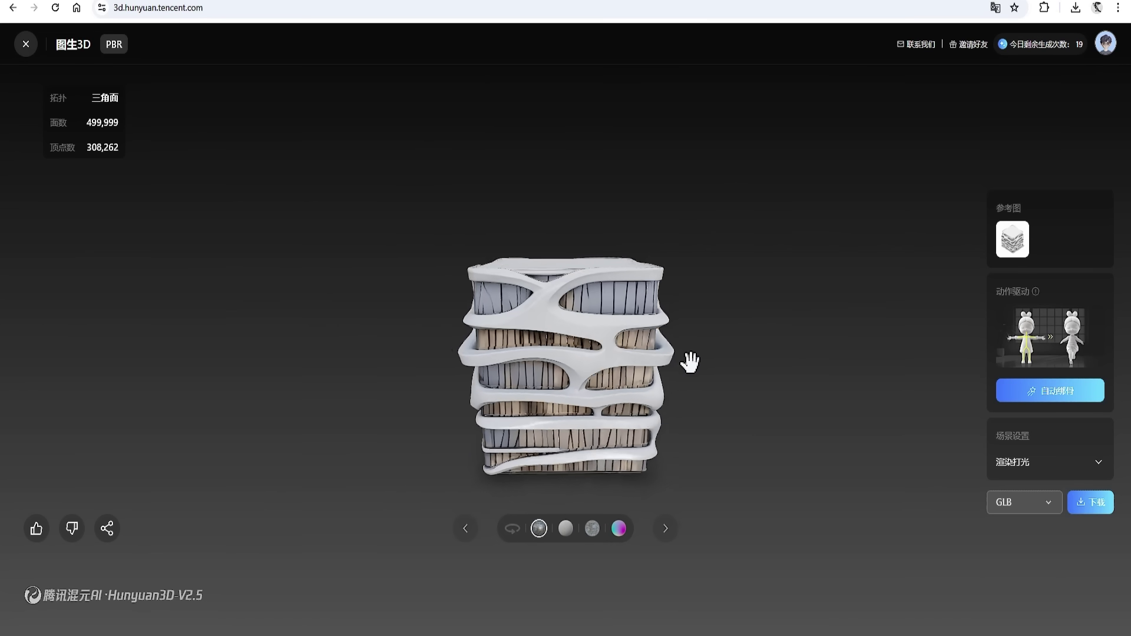
drag(689, 362, 545, 346)
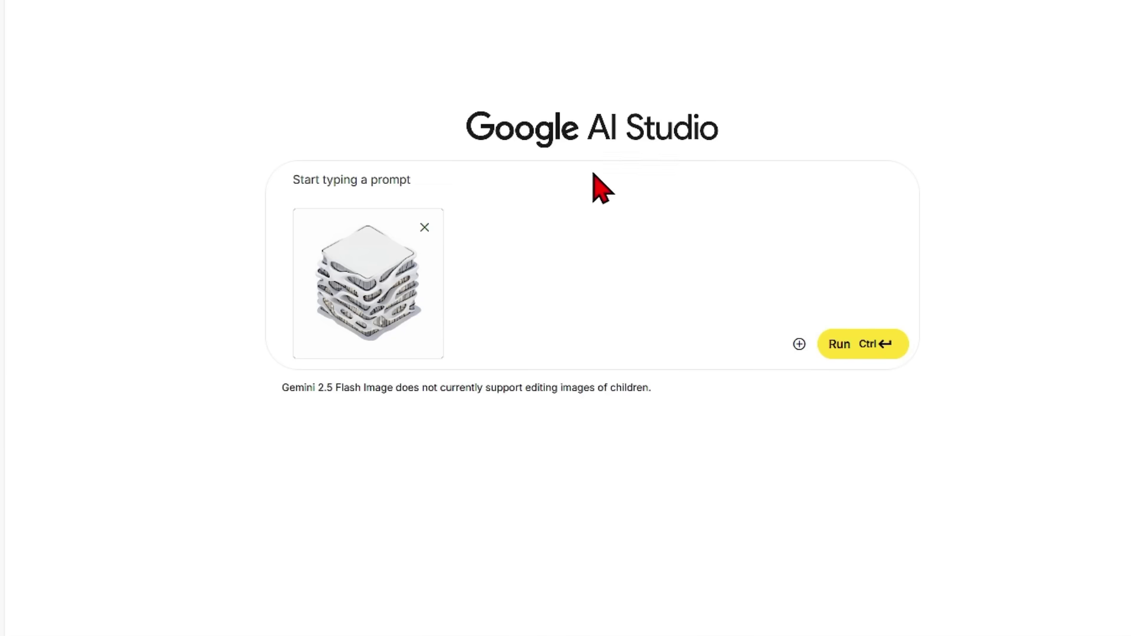
Step: Request north, east, south and west elevations of the cube building and view the result enlarged
click(589, 176)
text(create four architectural elevations of office building)
click(837, 352)
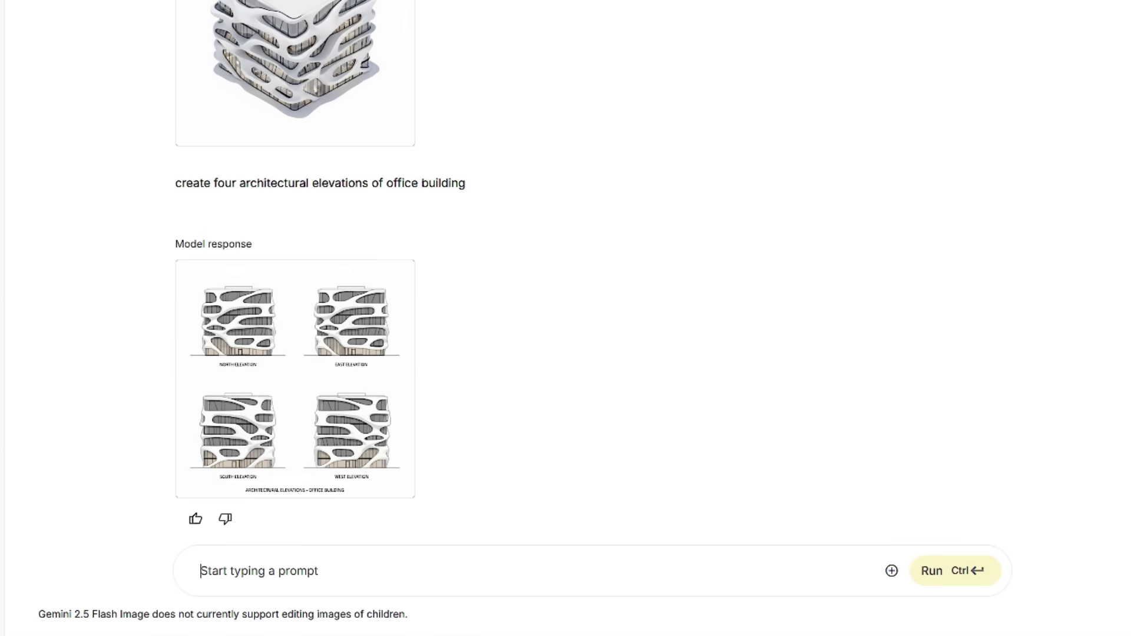
click(349, 439)
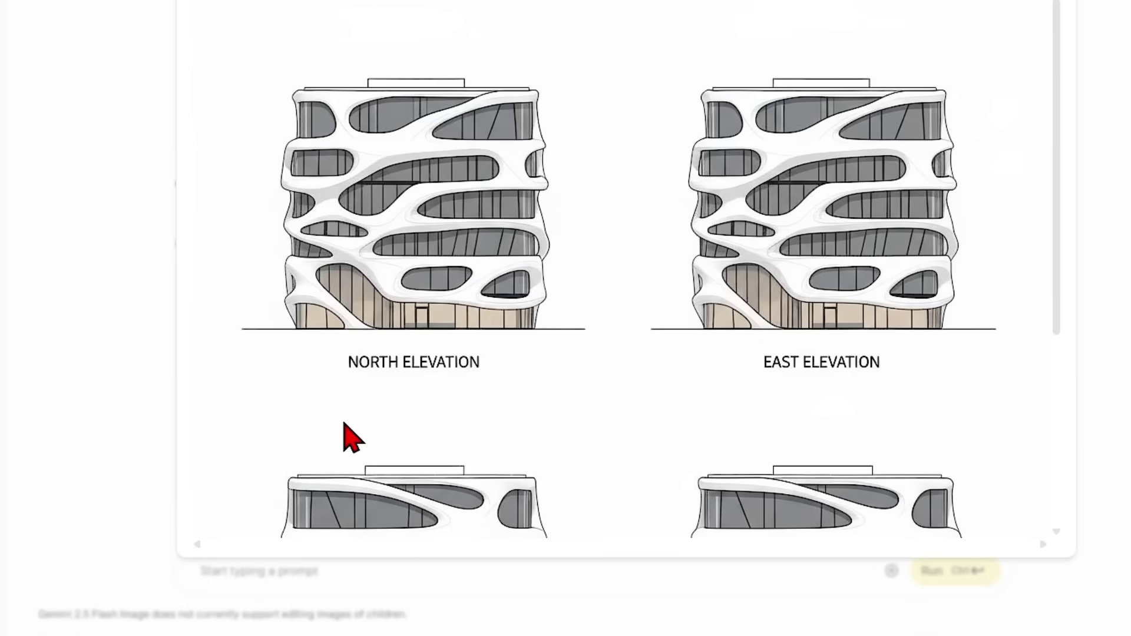
scroll(959, 255, down, 5)
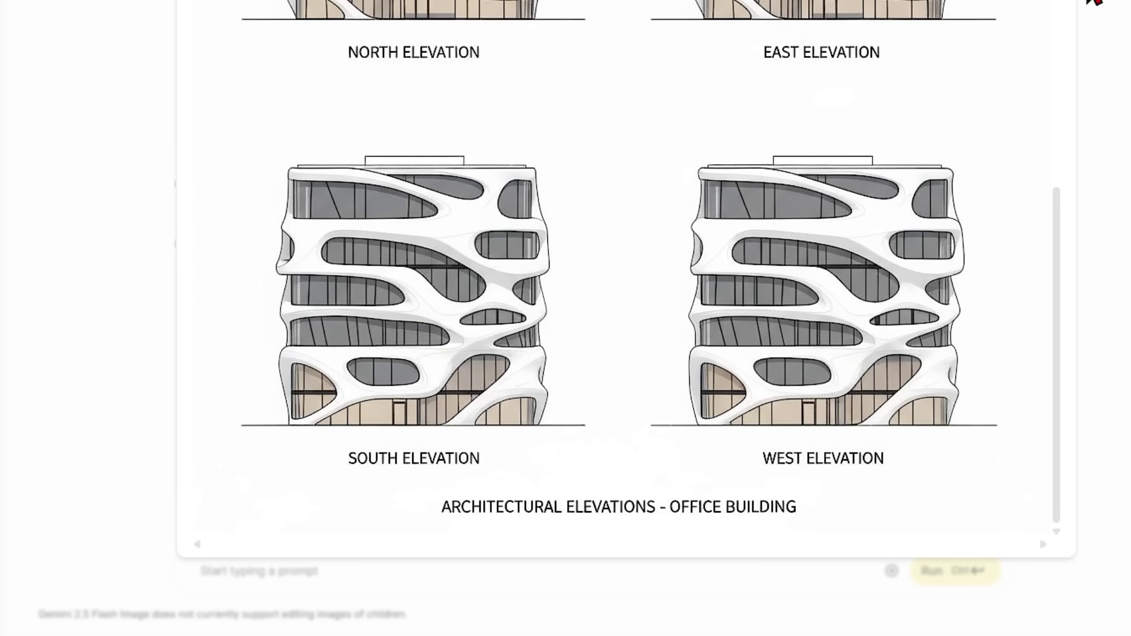
Step: Add level lines for each floor at 3.5m to the elevations and review the output
click(1093, 2)
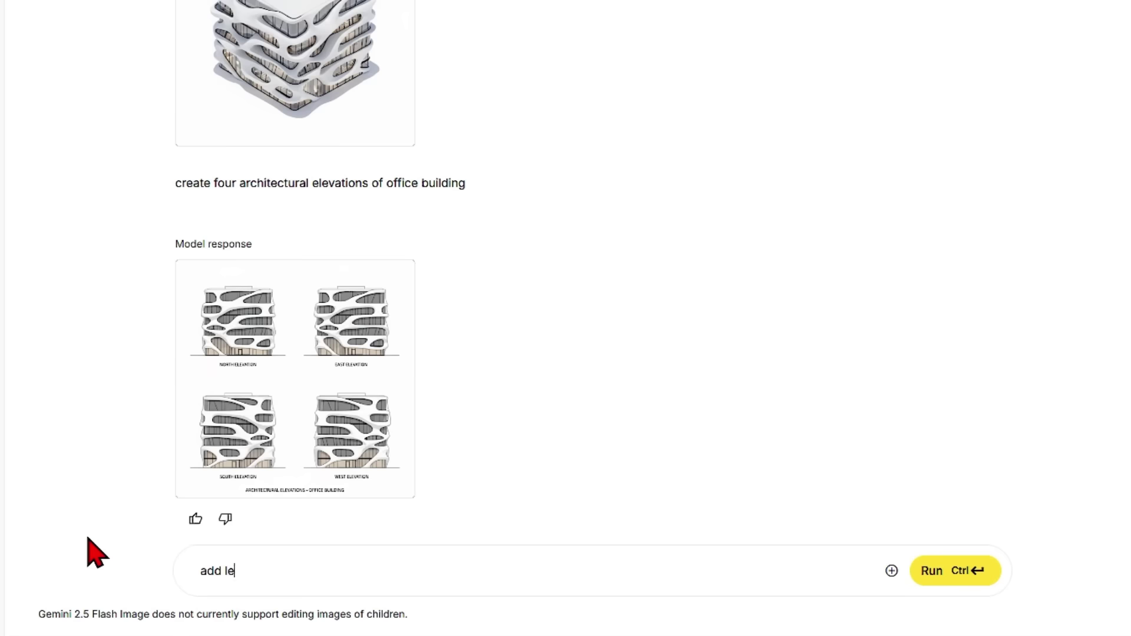
text(vel lines for each )
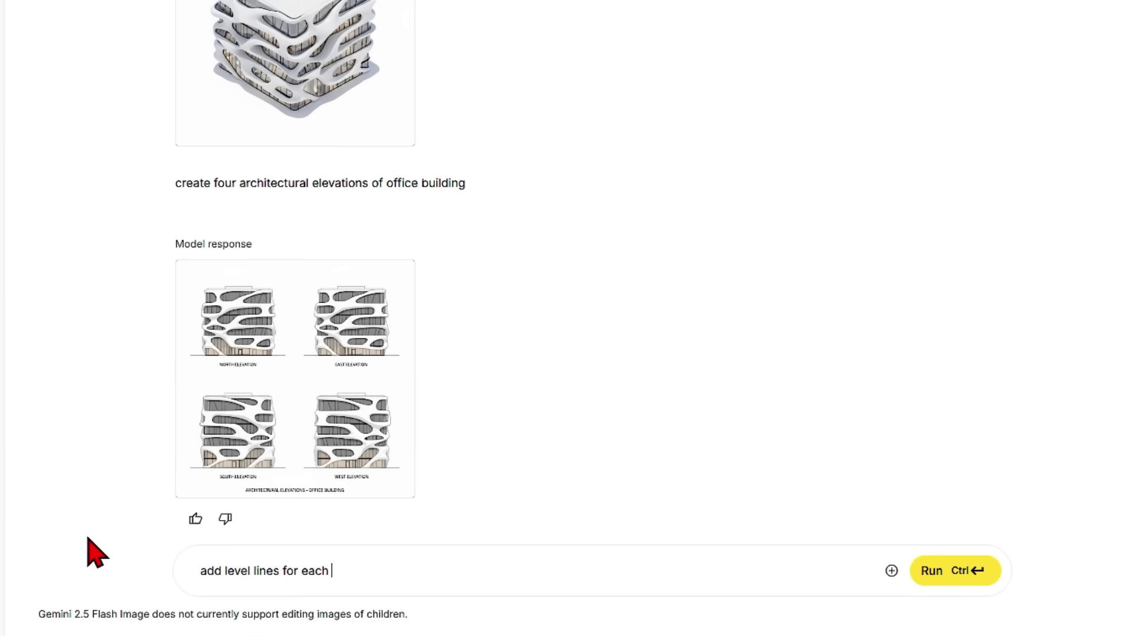
text(floor at 3.5m each)
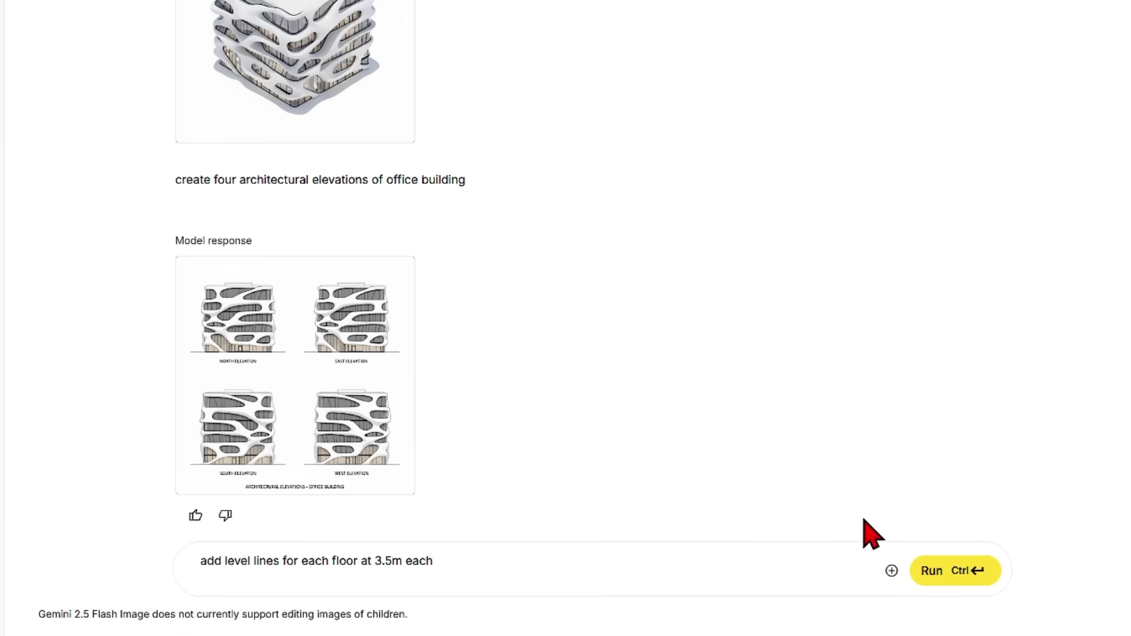
click(942, 570)
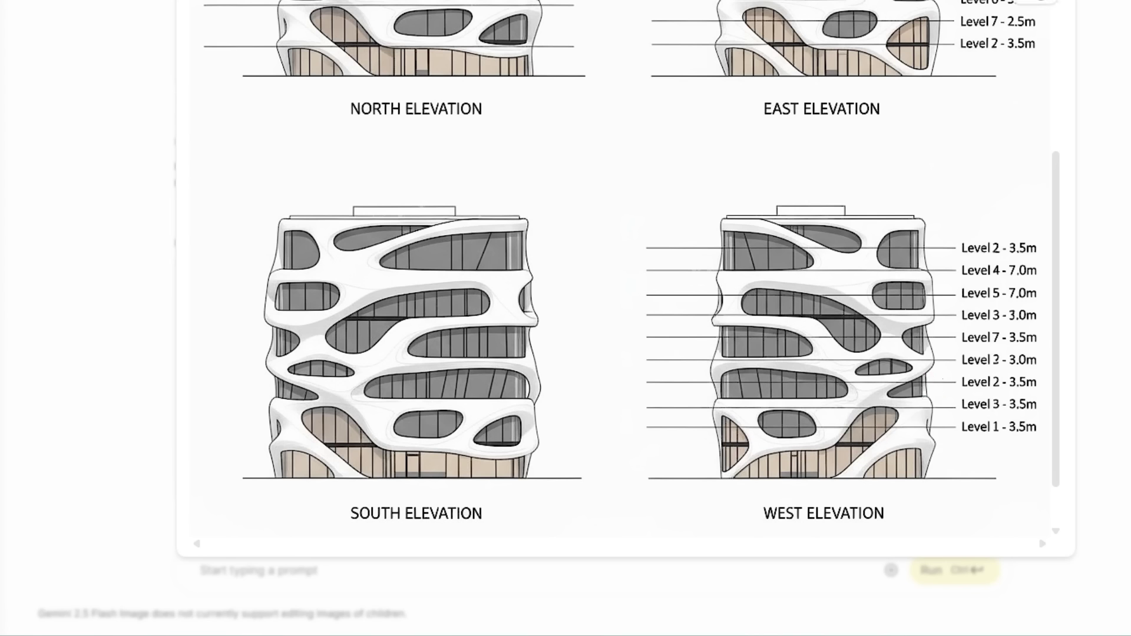
key(Escape)
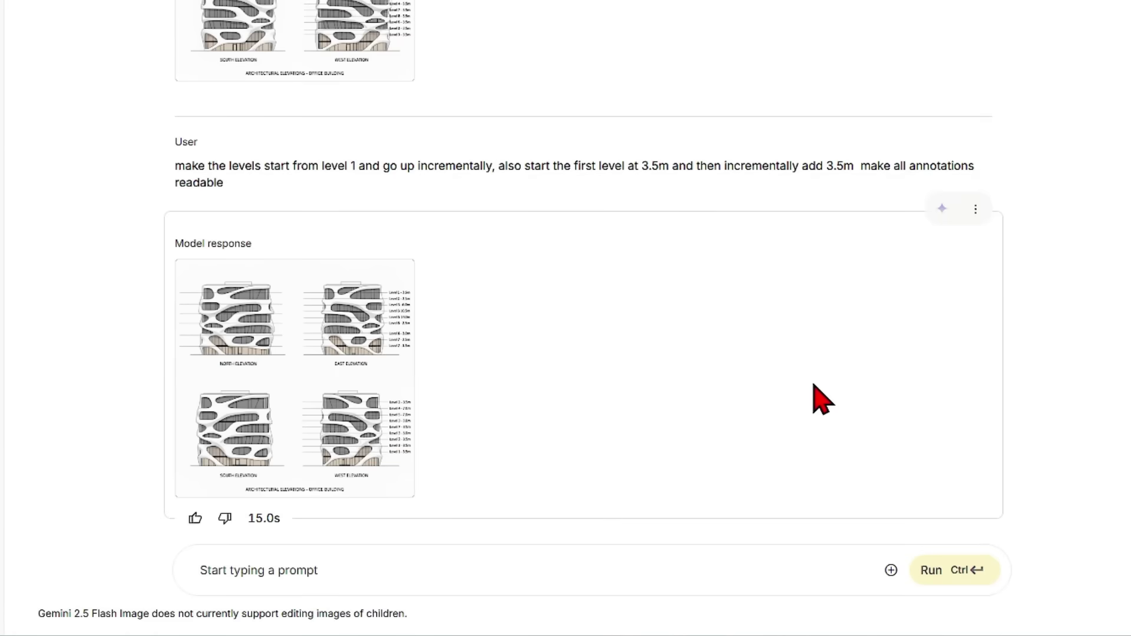
Step: Ask for a typical office floor plan layout for this building and inspect it enlarged
text(create a typically office )
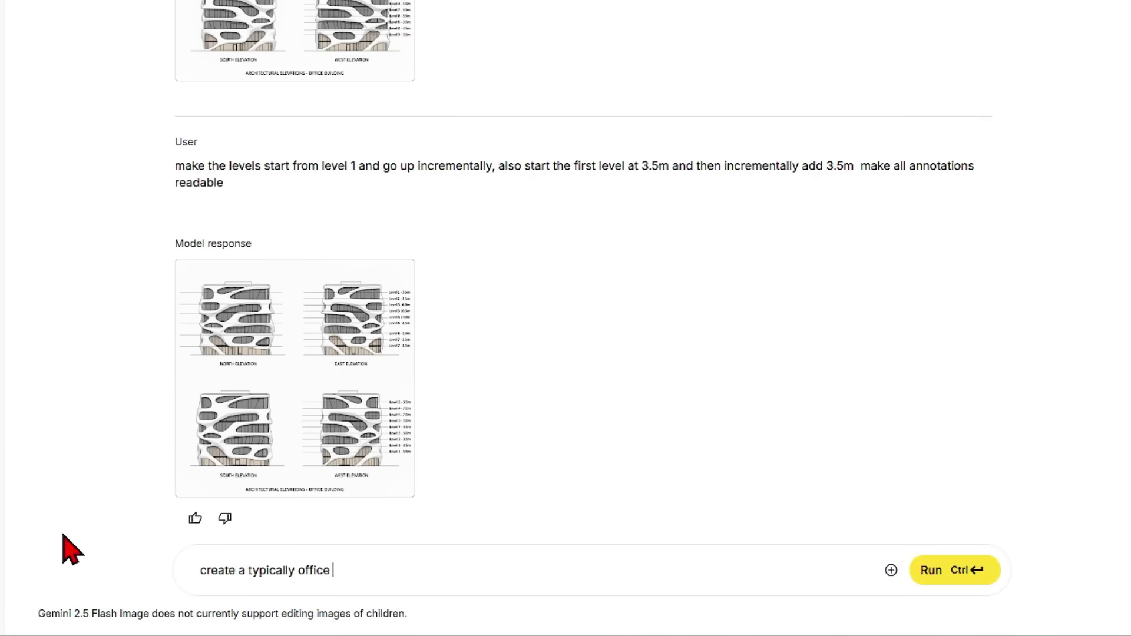
text(floor plan layout for this building)
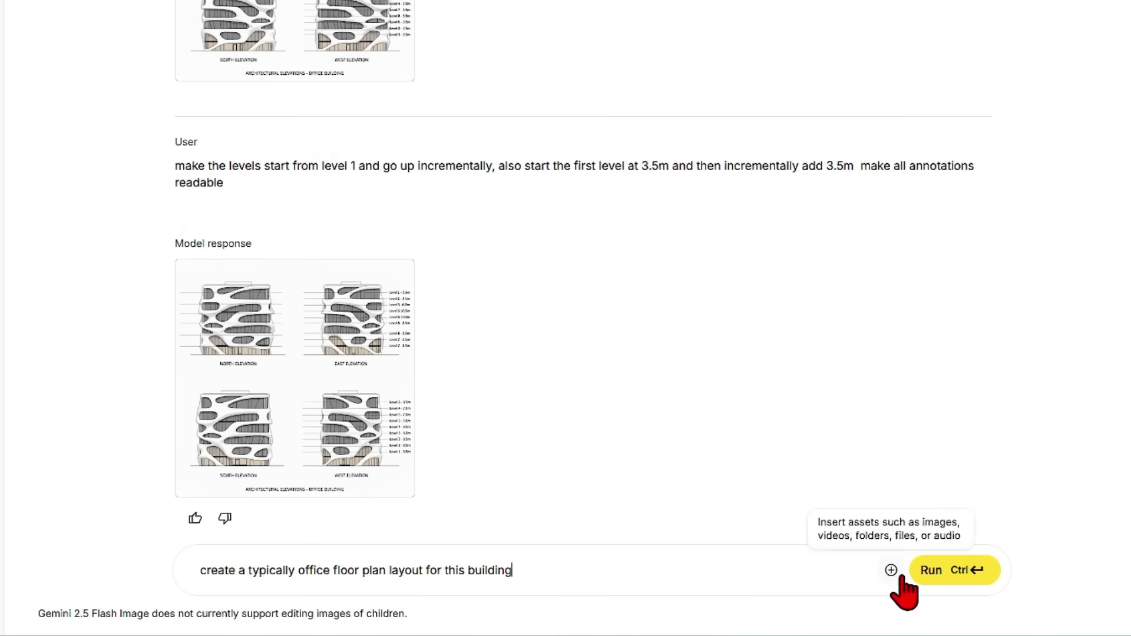
click(942, 571)
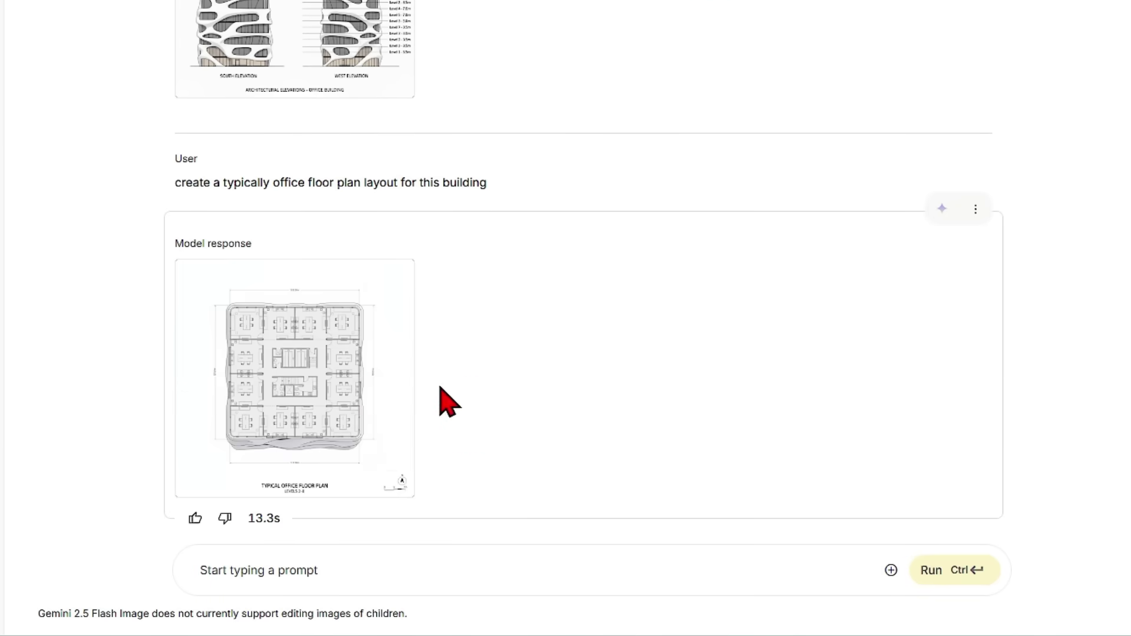
click(367, 395)
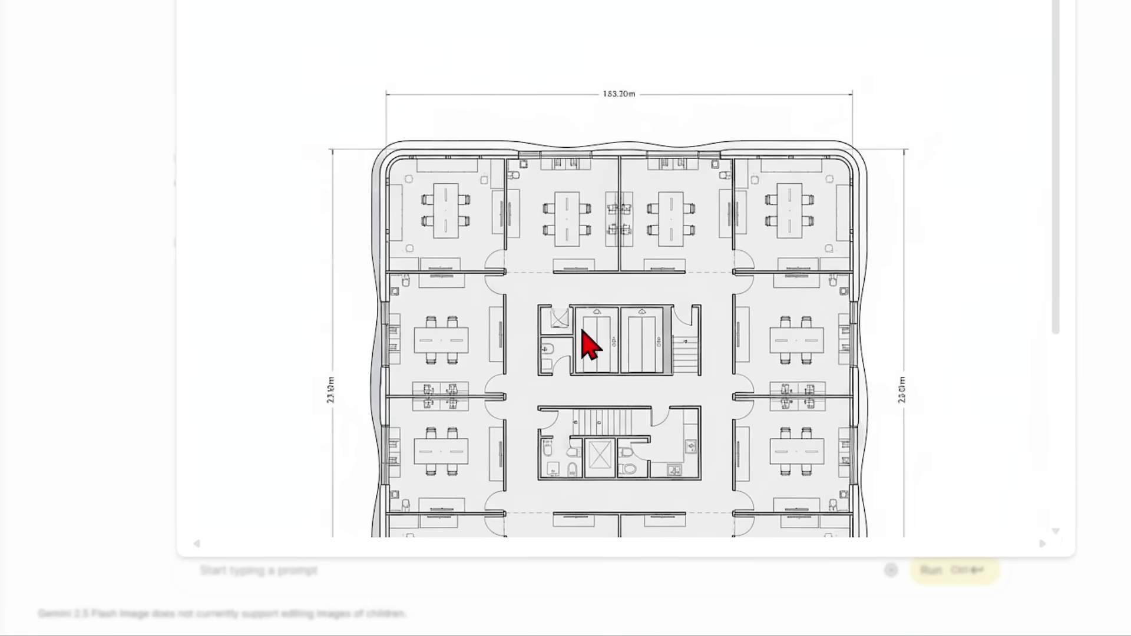
scroll(1010, 341, down, 2)
scroll(1011, 340, down, 2)
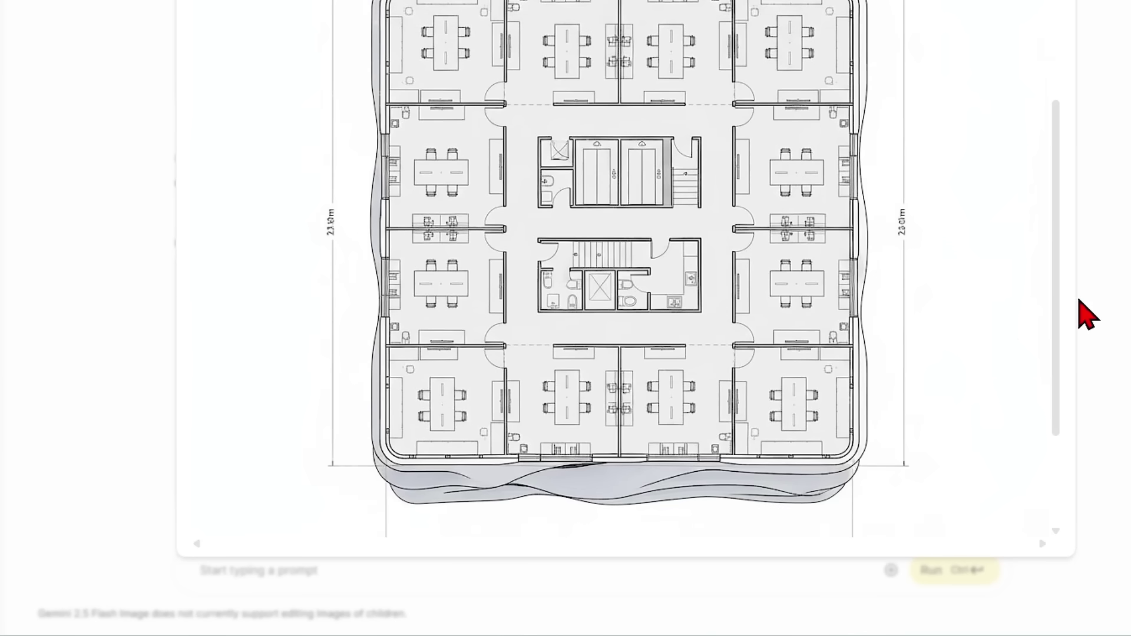
drag(1061, 299, 1061, 287)
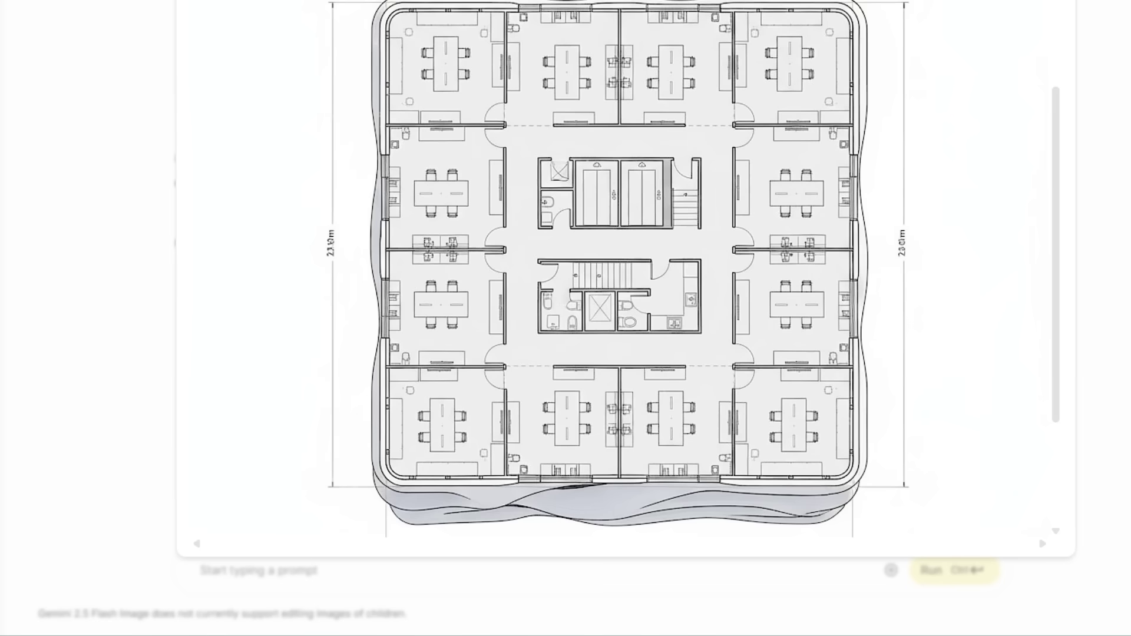
key(Escape)
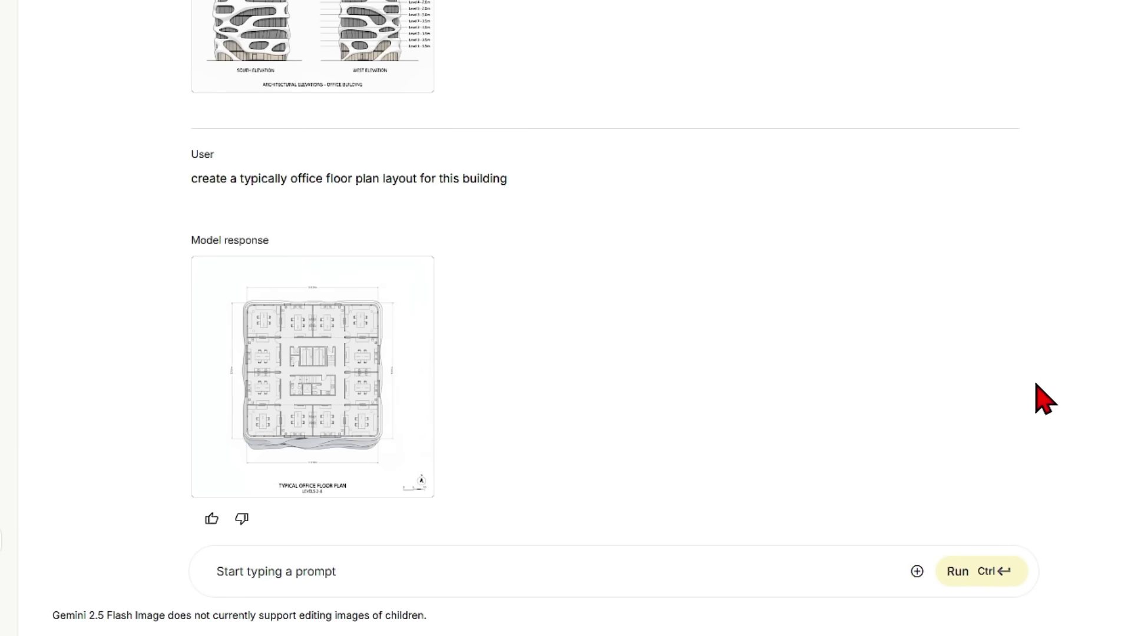
mouse_move(936, 387)
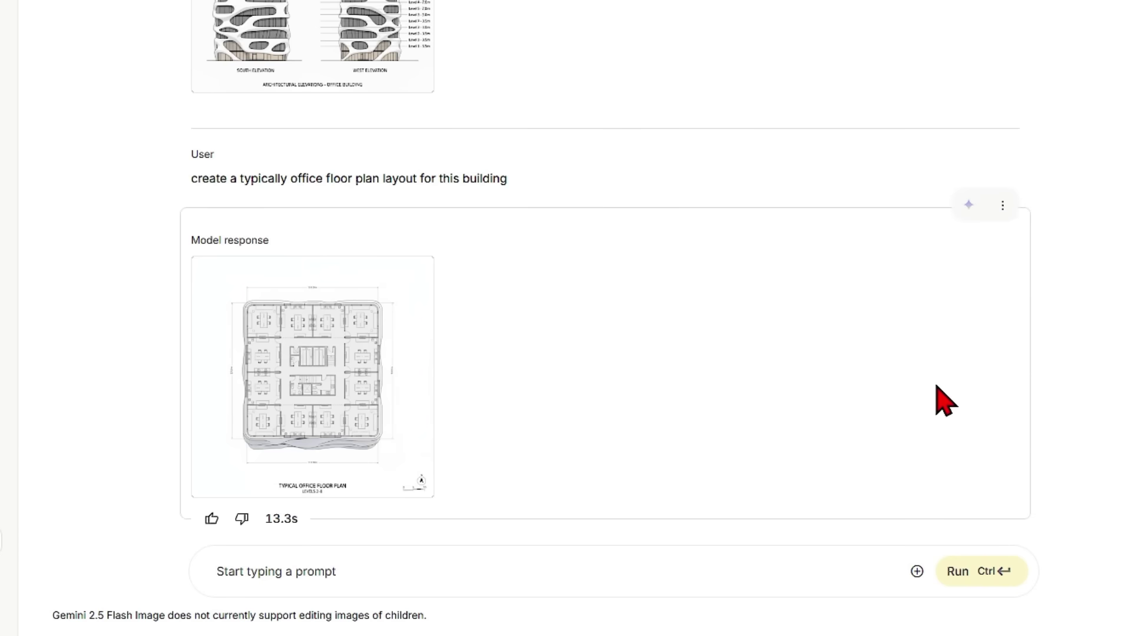